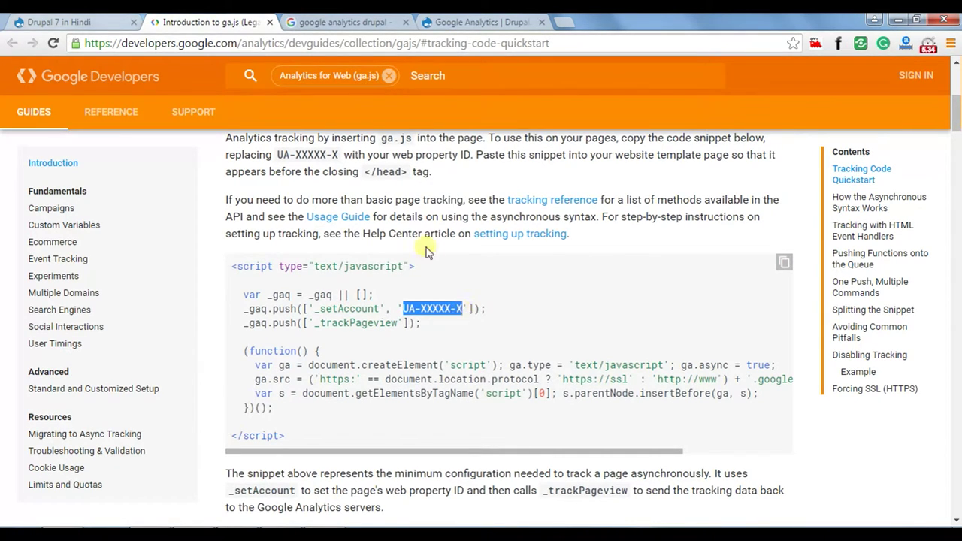
Step: Review the "google analytics drupal" search results and the Google Analytics module's download page on Drupal.org
{"action": "left_click", "coordinate": [346, 22]}
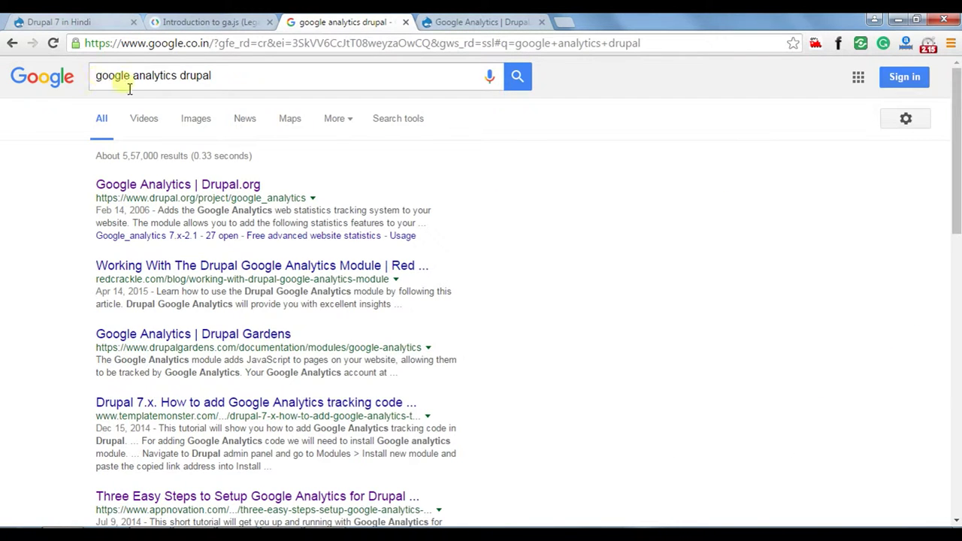
{"action": "left_click", "coordinate": [103, 81]}
{"action": "left_click_drag", "start_coordinate": [102, 80], "coordinate": [227, 84]}
{"action": "left_click", "coordinate": [226, 81]}
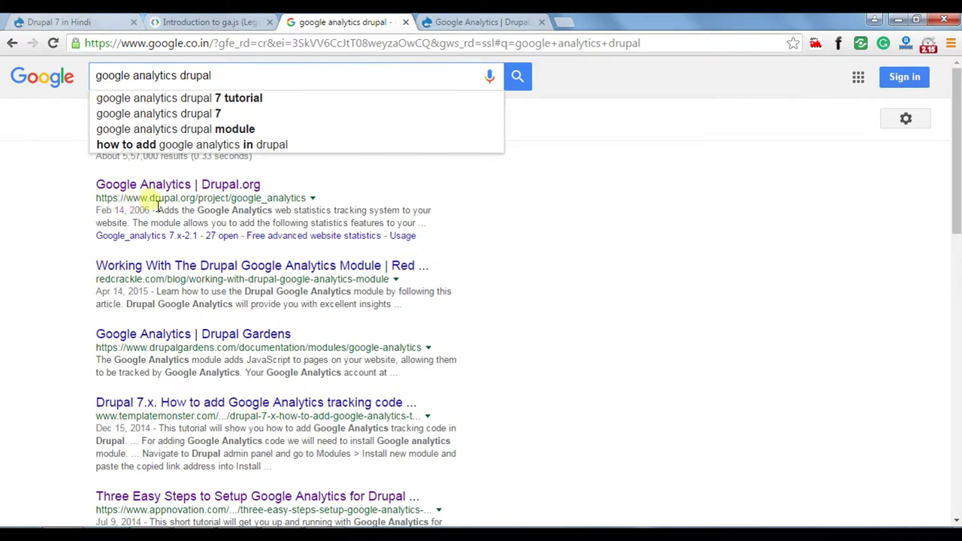
{"action": "left_click_drag", "start_coordinate": [155, 198], "coordinate": [309, 200]}
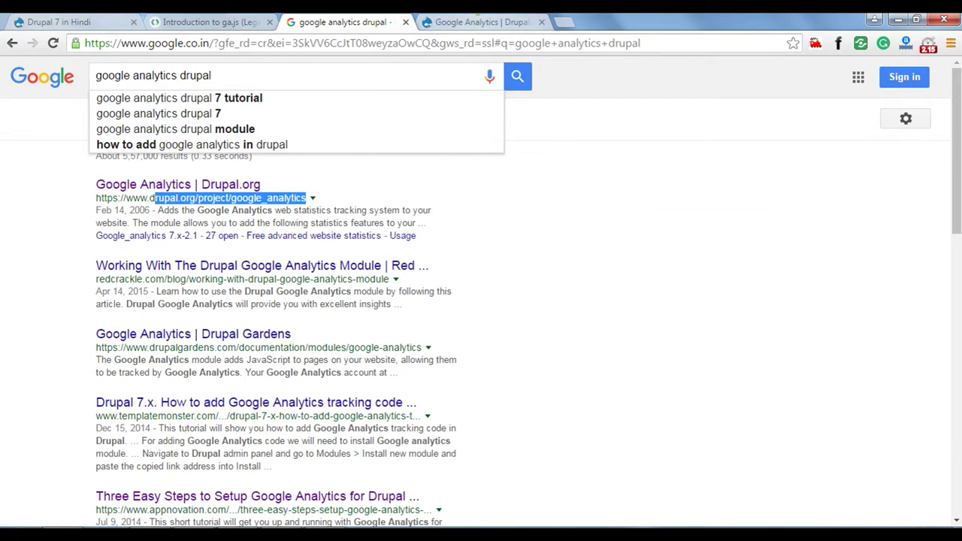
{"action": "key", "text": "ctrl+Tab"}
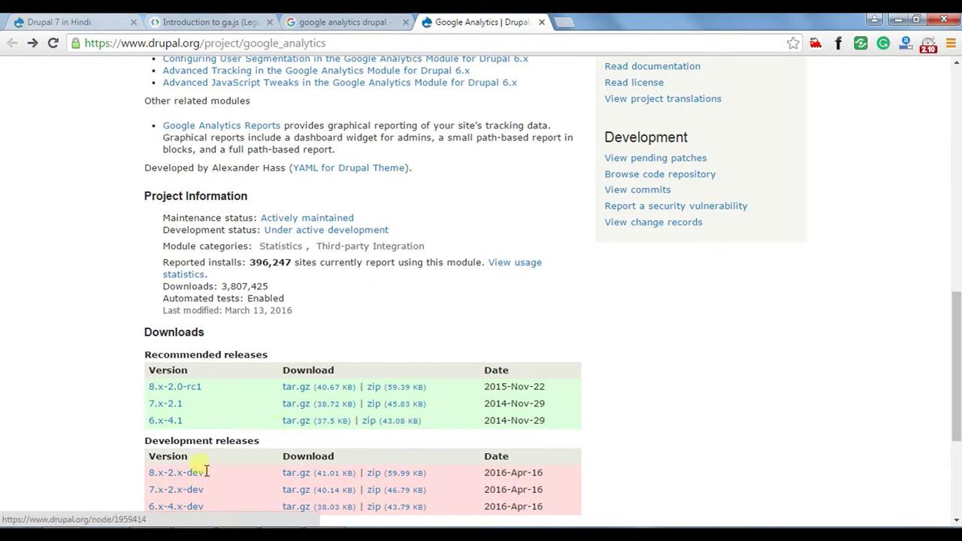
Step: Switch to Windows Explorer and navigate from the Drupal-7-in-hindi folder to drupal-7\sites\all\modules
{"action": "left_click", "coordinate": [70, 528]}
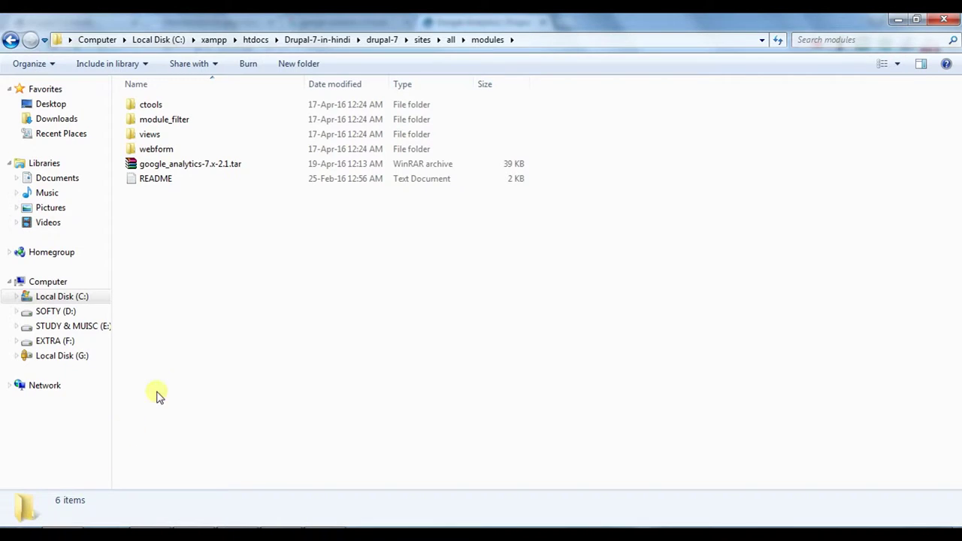
{"action": "left_click", "coordinate": [381, 41]}
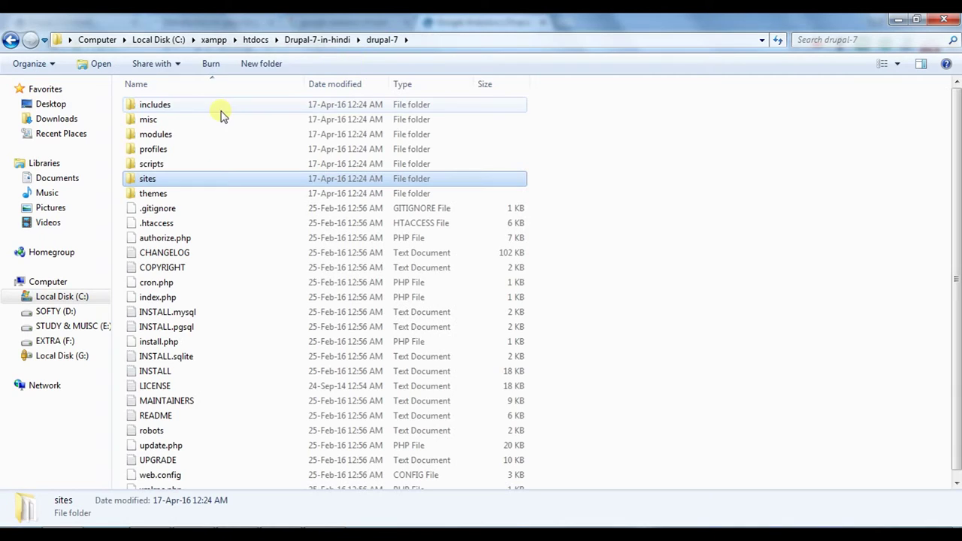
{"action": "left_click", "coordinate": [314, 39]}
{"action": "double_click", "coordinate": [161, 110]}
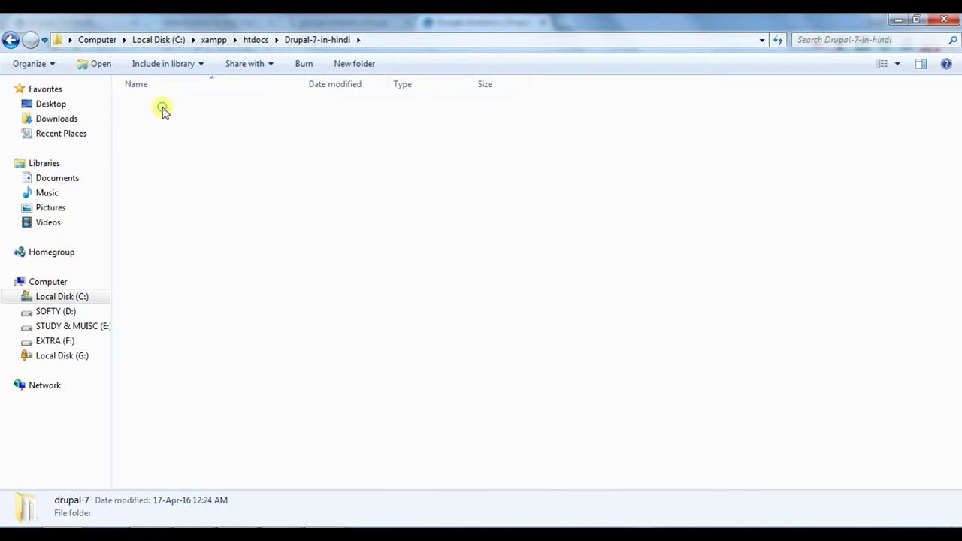
{"action": "double_click", "coordinate": [149, 179]}
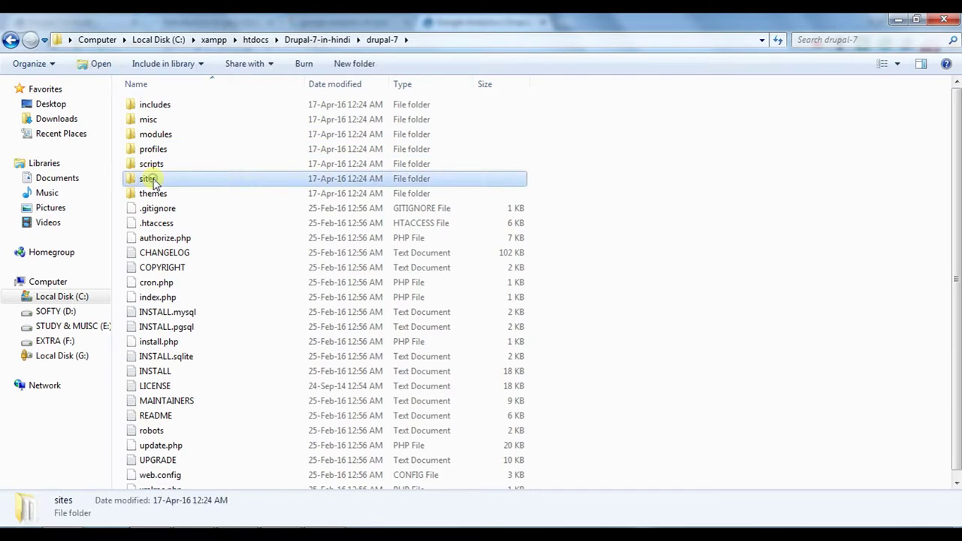
{"action": "double_click", "coordinate": [151, 105]}
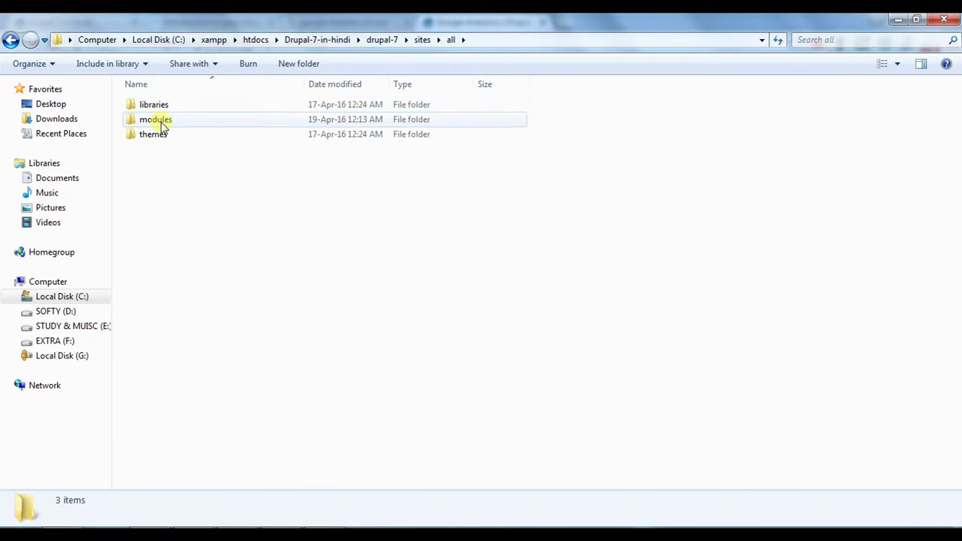
{"action": "double_click", "coordinate": [160, 121]}
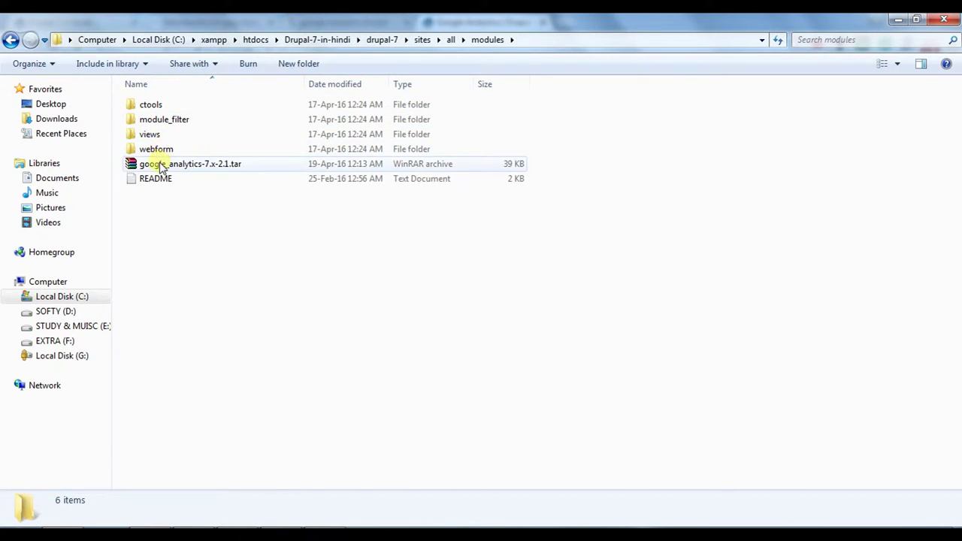
Step: Extract the google_analytics-7.x-2.1.tar archive directly into the current modules folder
{"action": "left_click", "coordinate": [157, 169]}
{"action": "right_click", "coordinate": [157, 168]}
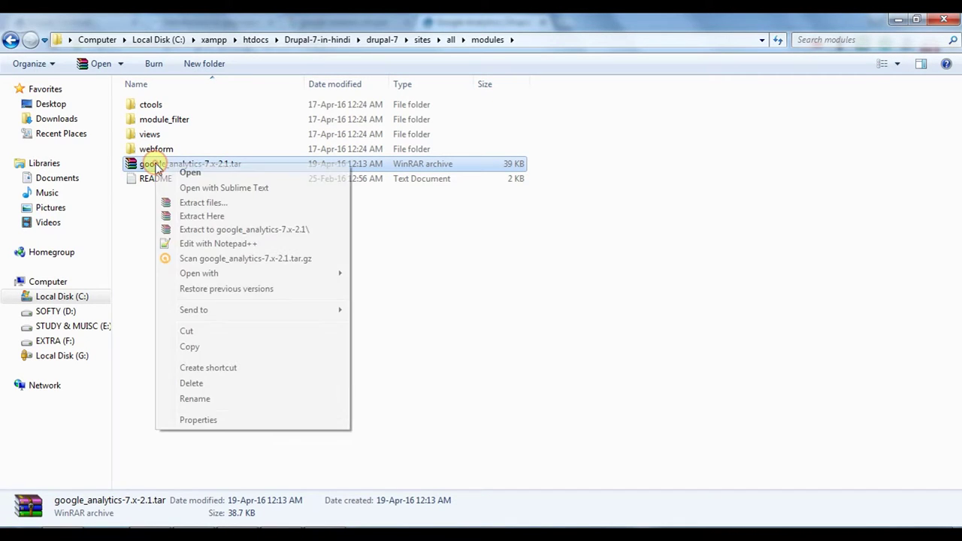
{"action": "left_click", "coordinate": [210, 217]}
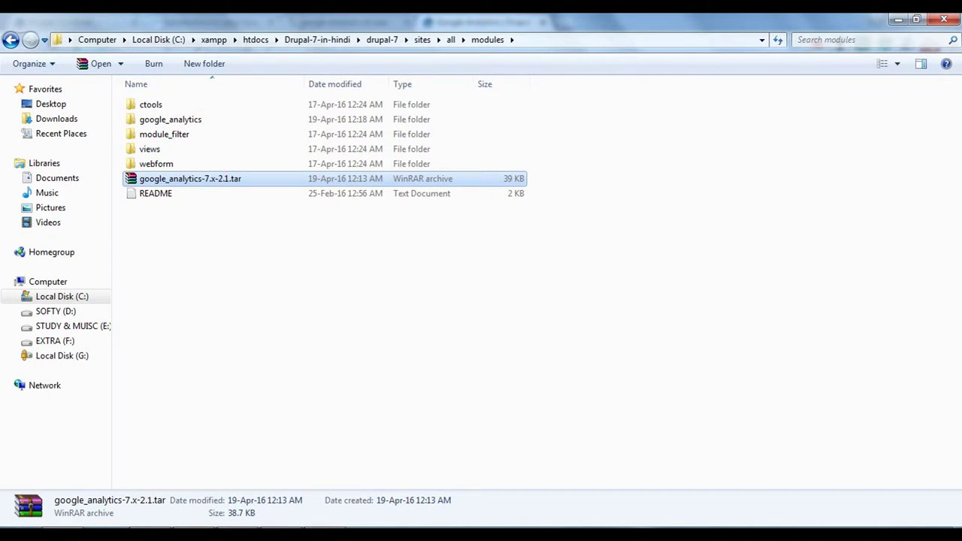
Step: Switch to Chrome and open the module list of the local Drupal 7 site
{"action": "key", "text": "alt+Tab"}
{"action": "left_click", "coordinate": [75, 18]}
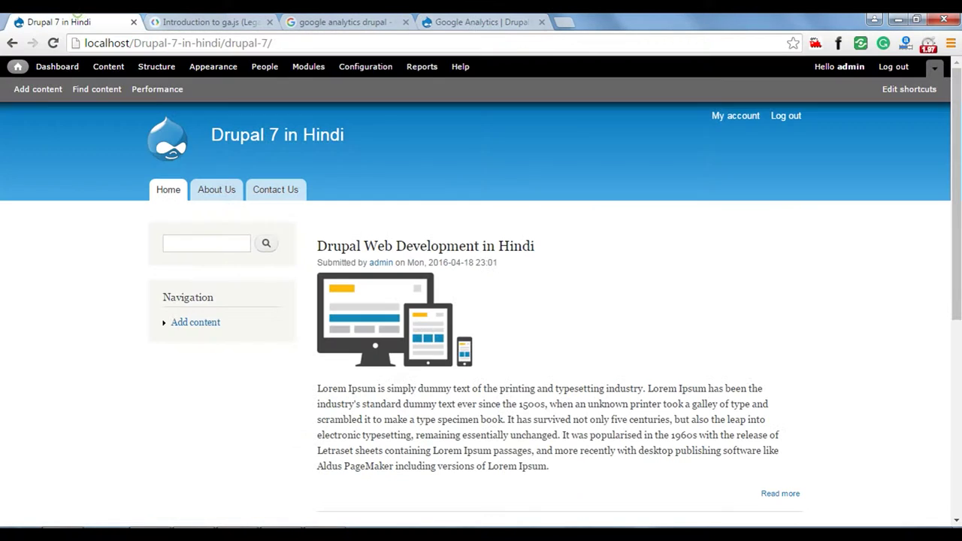
{"action": "left_click", "coordinate": [310, 67]}
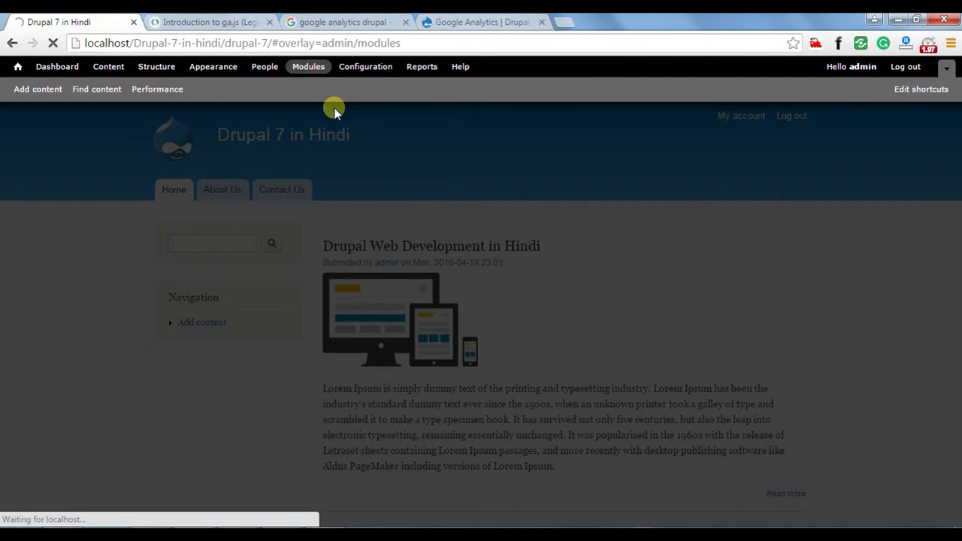
{"action": "left_click", "coordinate": [312, 69]}
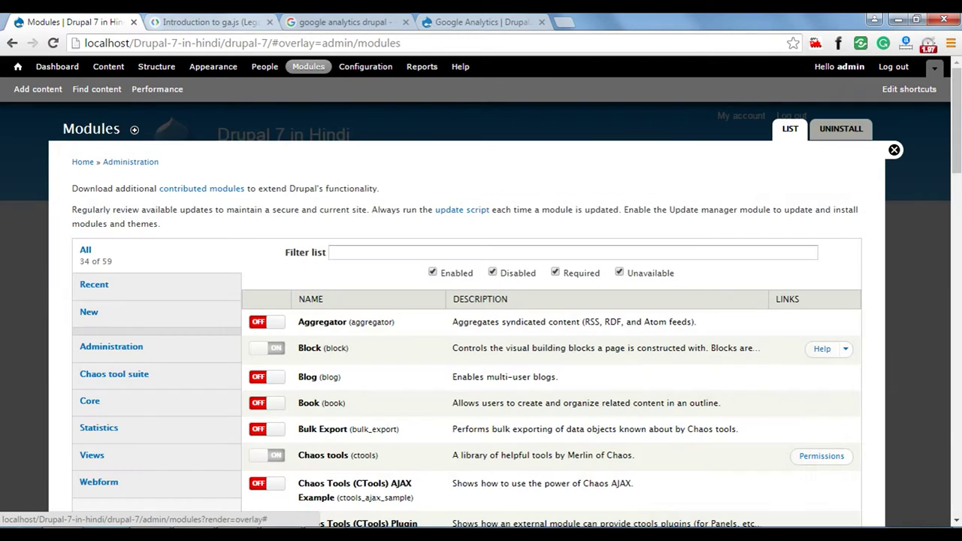
Step: Filter the module list by "goog", enable the Google Analytics module and save the configuration
{"action": "left_click", "coordinate": [403, 253]}
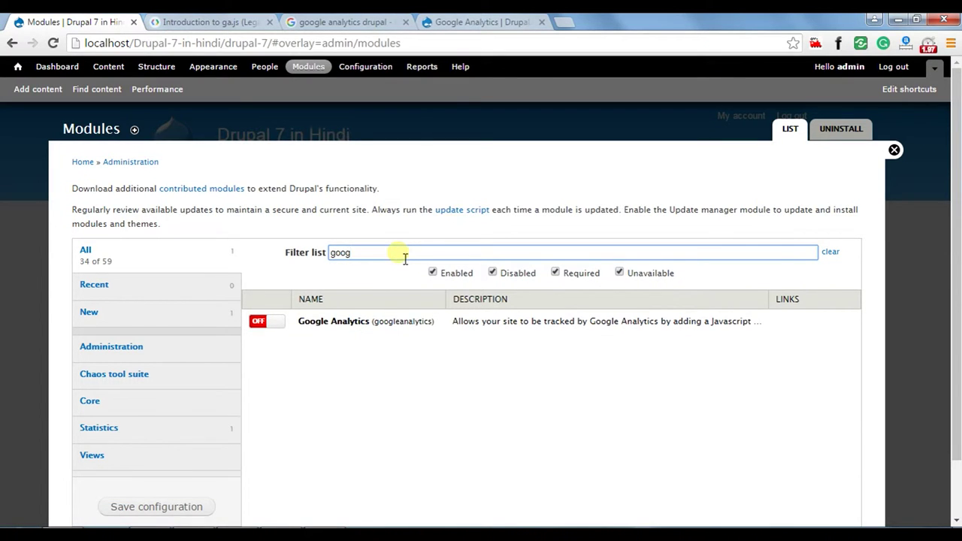
{"action": "left_click", "coordinate": [258, 321]}
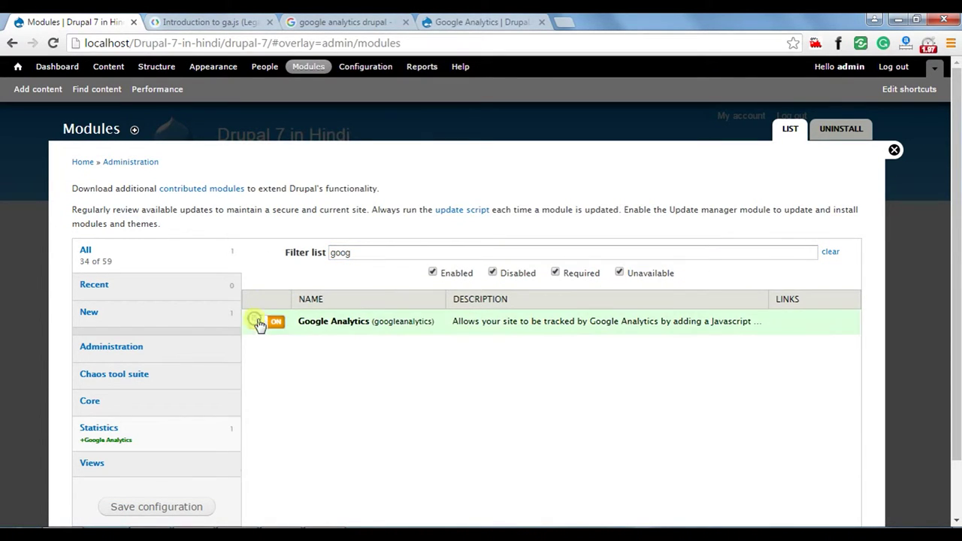
{"action": "left_click", "coordinate": [491, 326]}
{"action": "scroll", "coordinate": [445, 354], "scroll_direction": "down", "scroll_amount": 1}
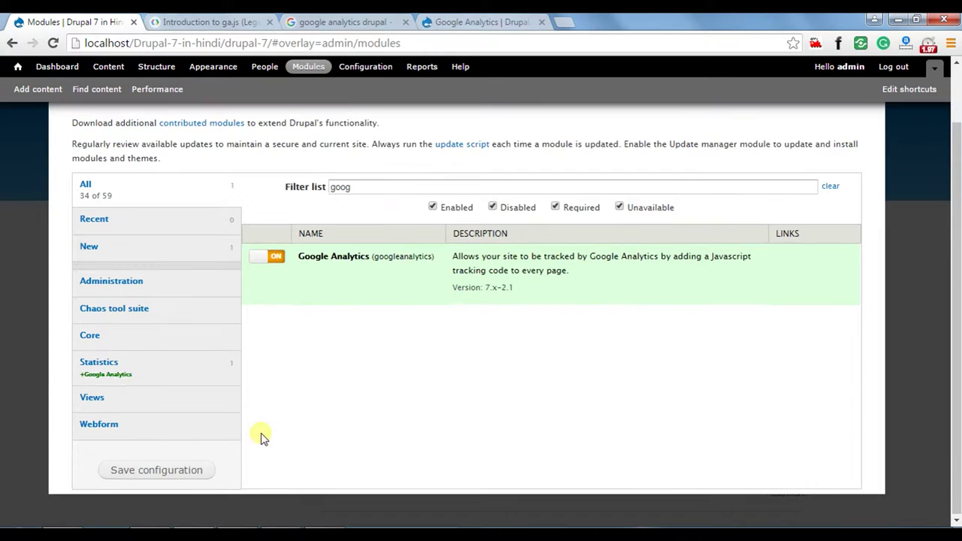
{"action": "left_click", "coordinate": [200, 473]}
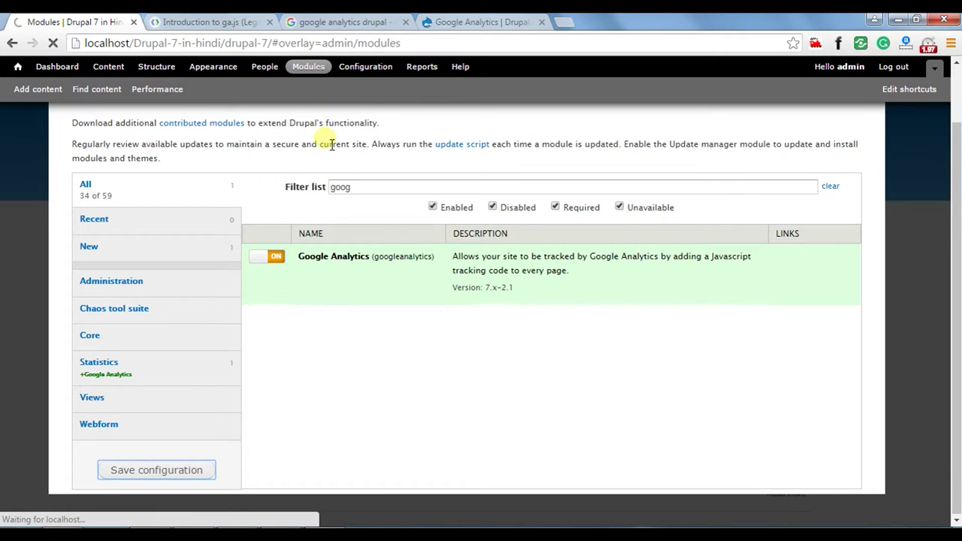
Step: Open the configuration page of the enabled Google Analytics module
{"action": "scroll", "coordinate": [278, 214], "scroll_direction": "up", "scroll_amount": 1}
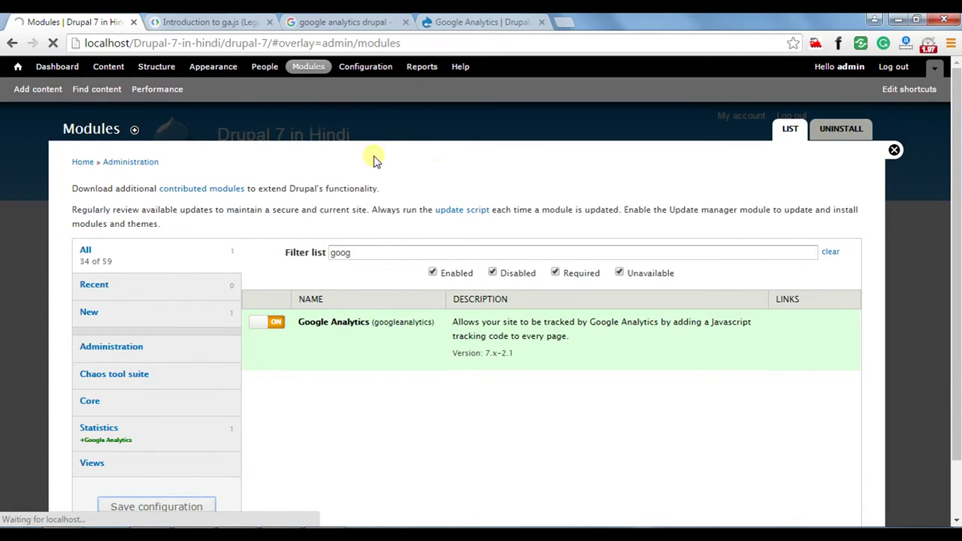
{"action": "left_click", "coordinate": [345, 73]}
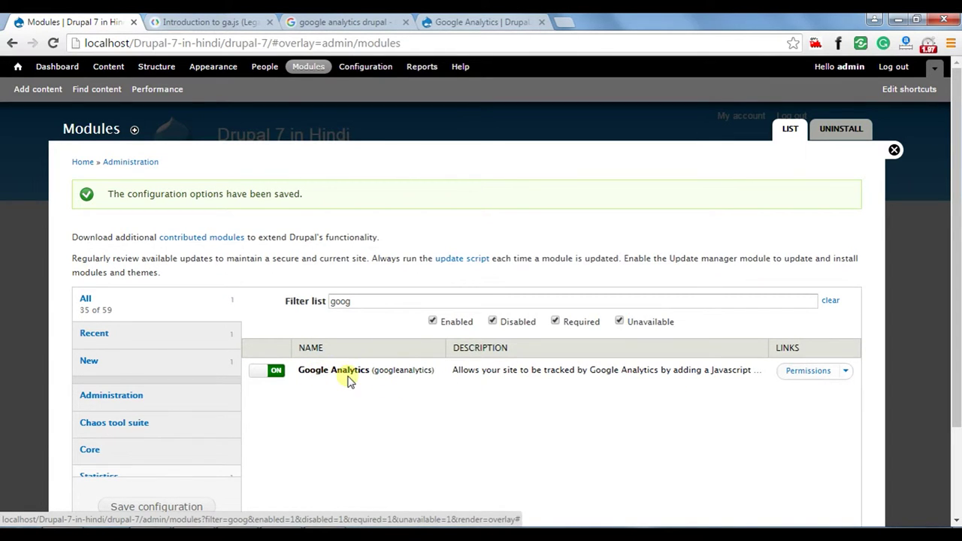
{"action": "left_click", "coordinate": [846, 370]}
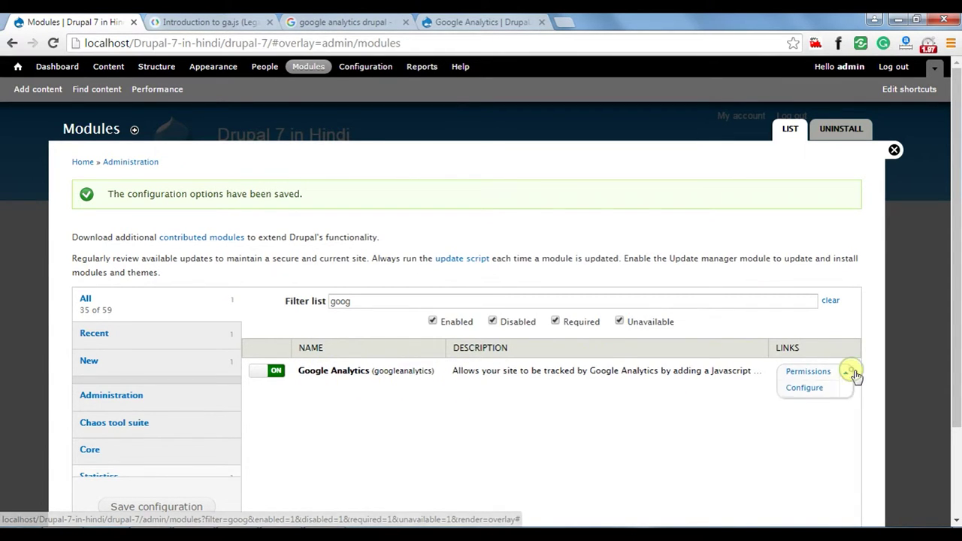
{"action": "left_click", "coordinate": [804, 389]}
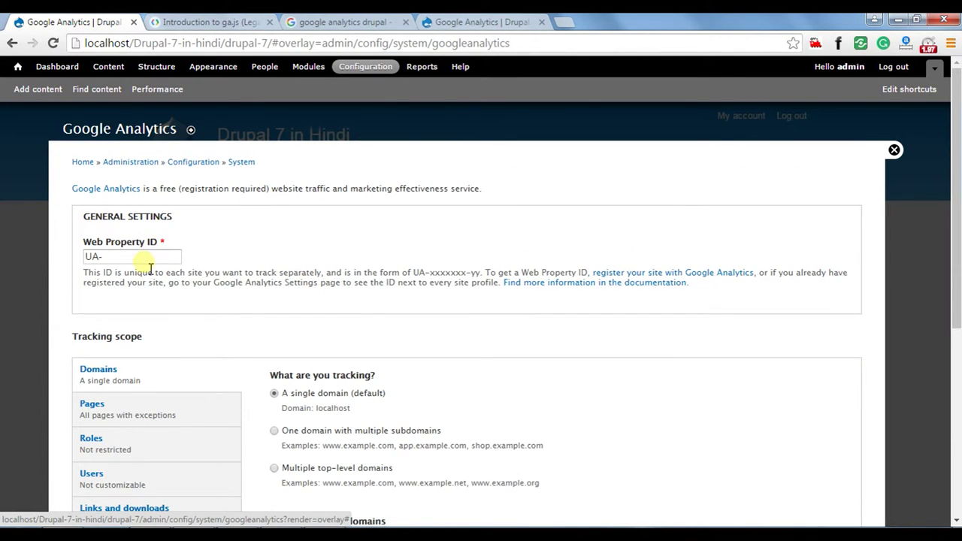
Step: Compare the Web Property ID field and its required format with the account ID in the Google Developers tracking snippet
{"action": "left_click", "coordinate": [342, 22]}
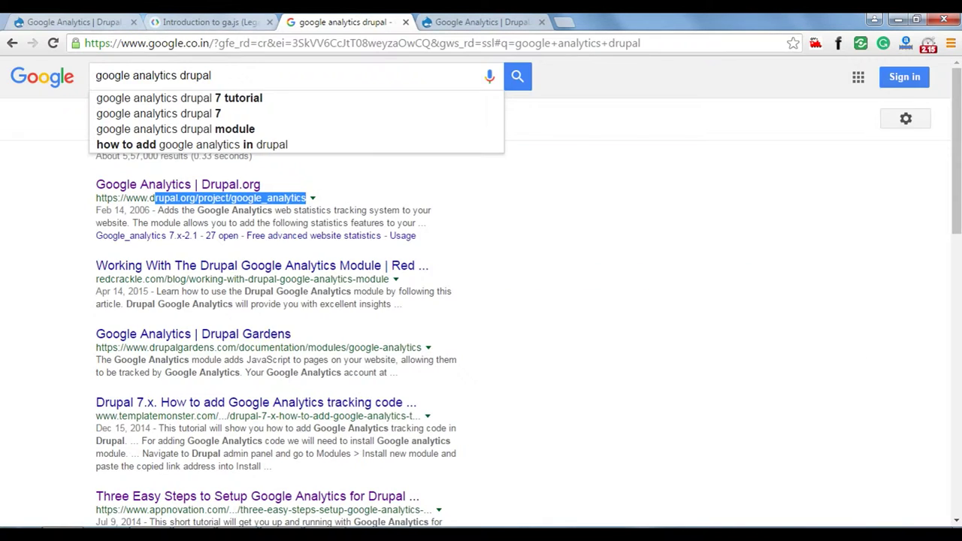
{"action": "left_click", "coordinate": [210, 22]}
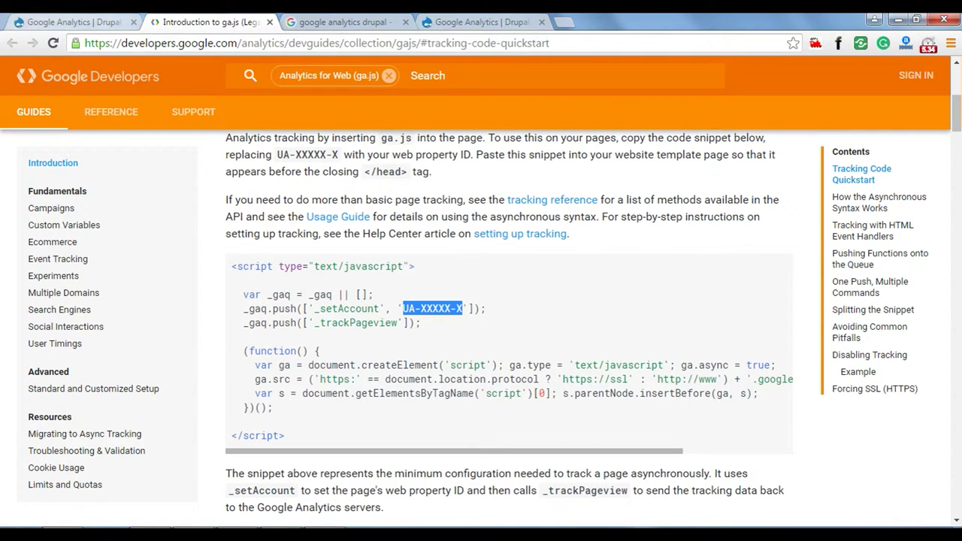
{"action": "left_click", "coordinate": [83, 22]}
{"action": "left_click_drag", "start_coordinate": [121, 257], "coordinate": [63, 259]}
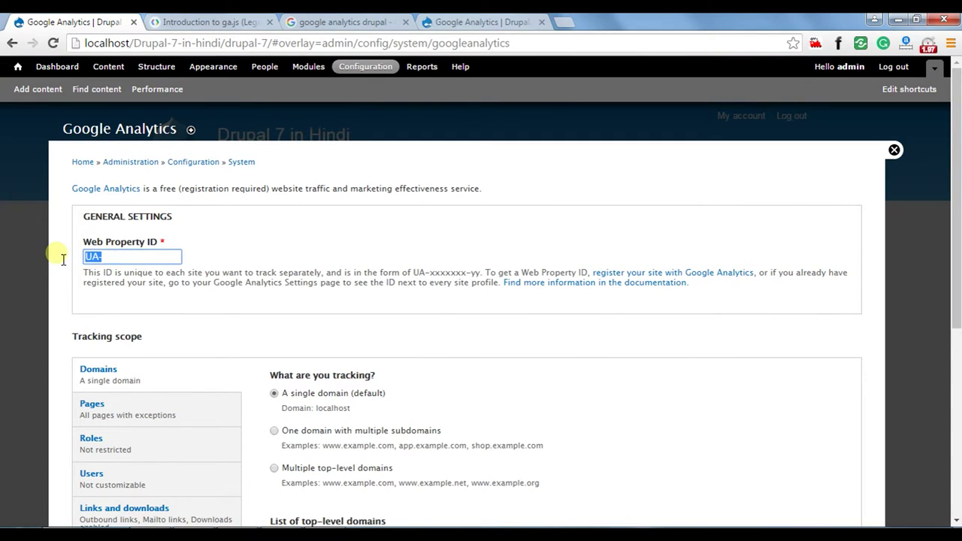
{"action": "left_click", "coordinate": [103, 258]}
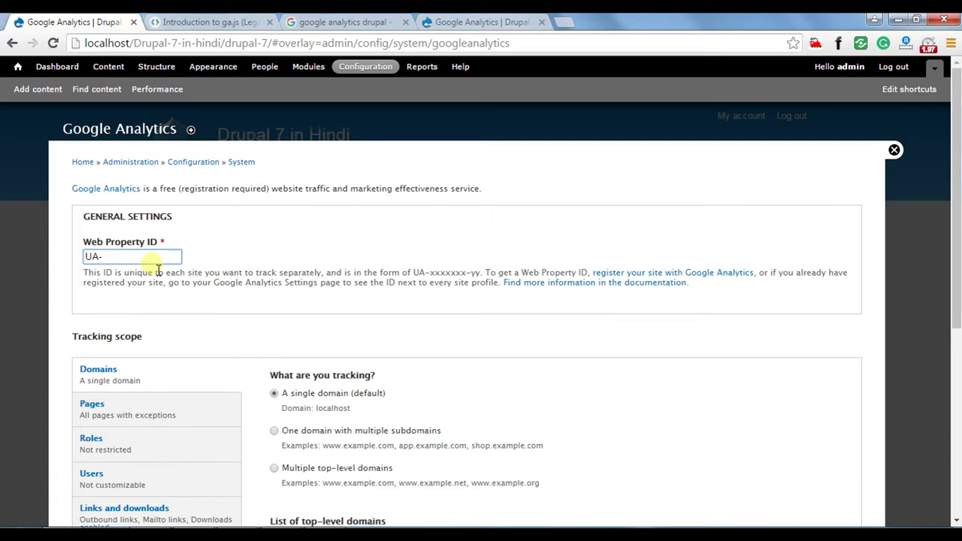
{"action": "scroll", "coordinate": [154, 267], "scroll_direction": "down", "scroll_amount": 1}
{"action": "left_click_drag", "start_coordinate": [413, 201], "coordinate": [487, 205]}
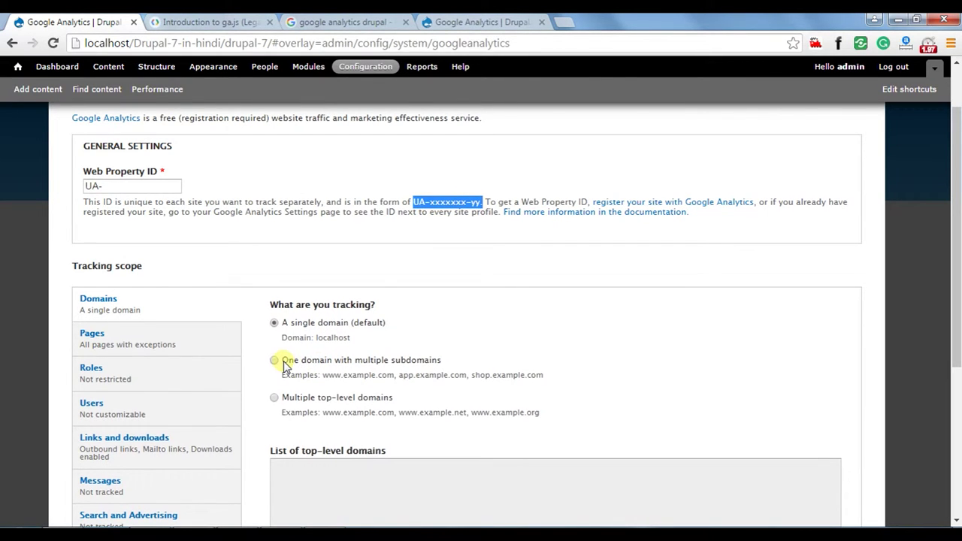
Step: Try the Multiple top-level domains tracking option and return the setting to a single domain
{"action": "scroll", "coordinate": [282, 357], "scroll_direction": "down", "scroll_amount": 1}
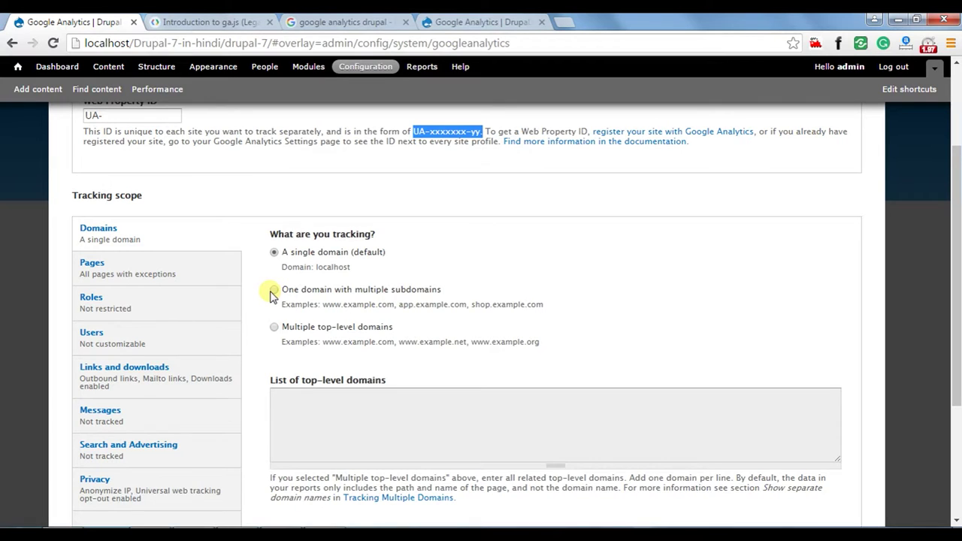
{"action": "scroll", "coordinate": [304, 361], "scroll_direction": "down", "scroll_amount": 1}
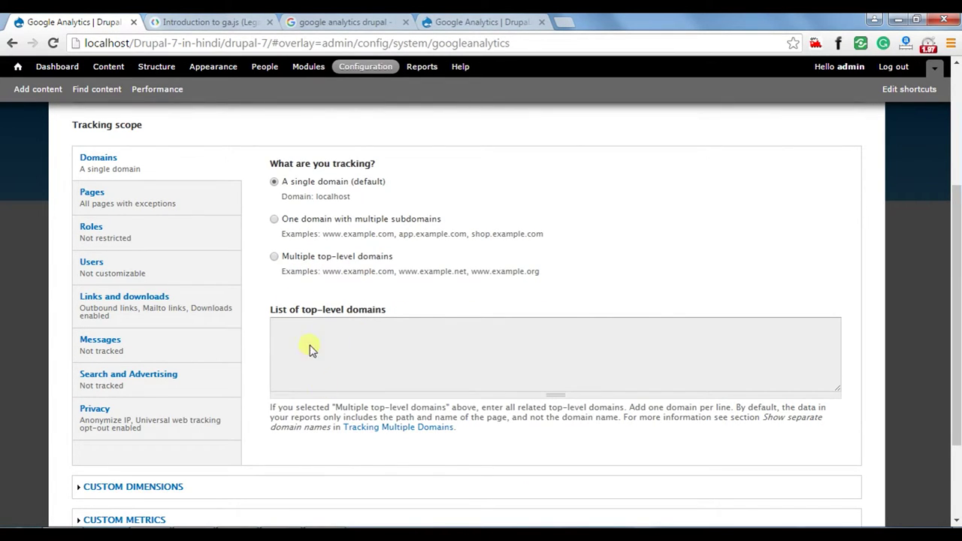
{"action": "left_click", "coordinate": [288, 256]}
{"action": "left_click", "coordinate": [295, 342]}
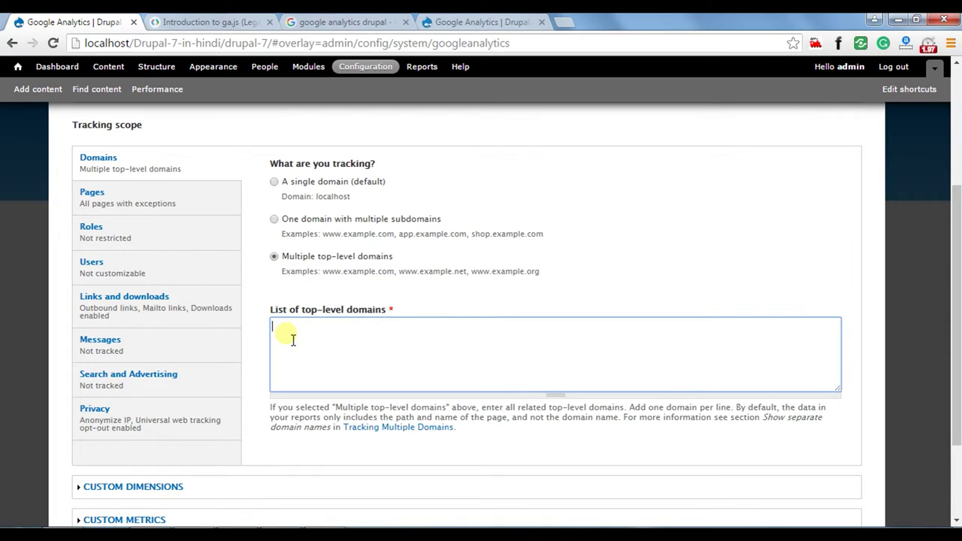
{"action": "left_click", "coordinate": [301, 182]}
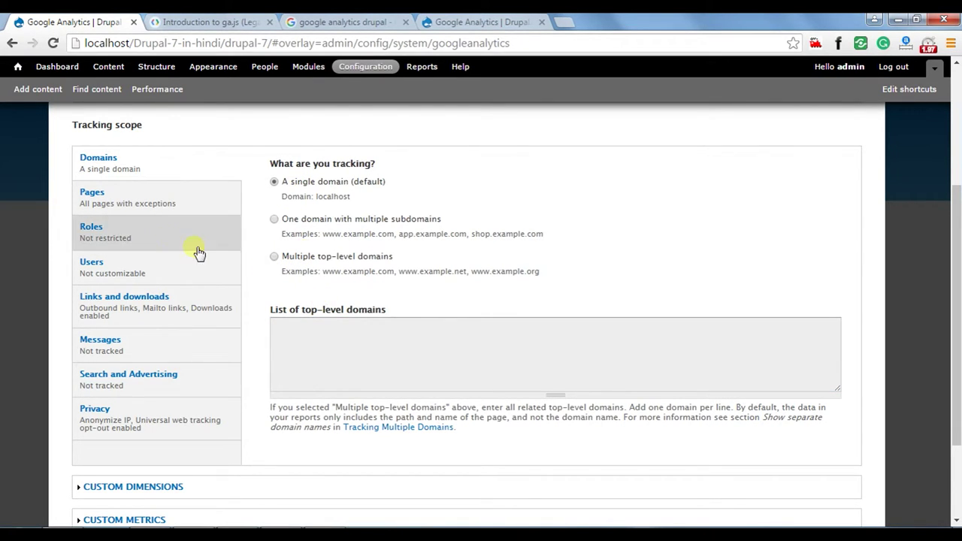
Step: Examine the Pages tracking scope and its list of page paths excluded from tracking
{"action": "left_click", "coordinate": [103, 203]}
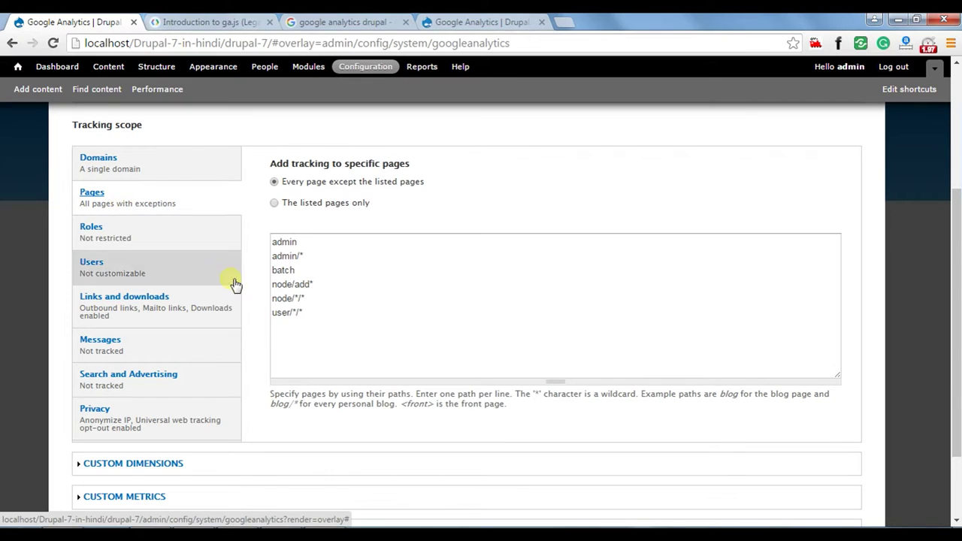
{"action": "left_click_drag", "start_coordinate": [306, 321], "coordinate": [272, 242]}
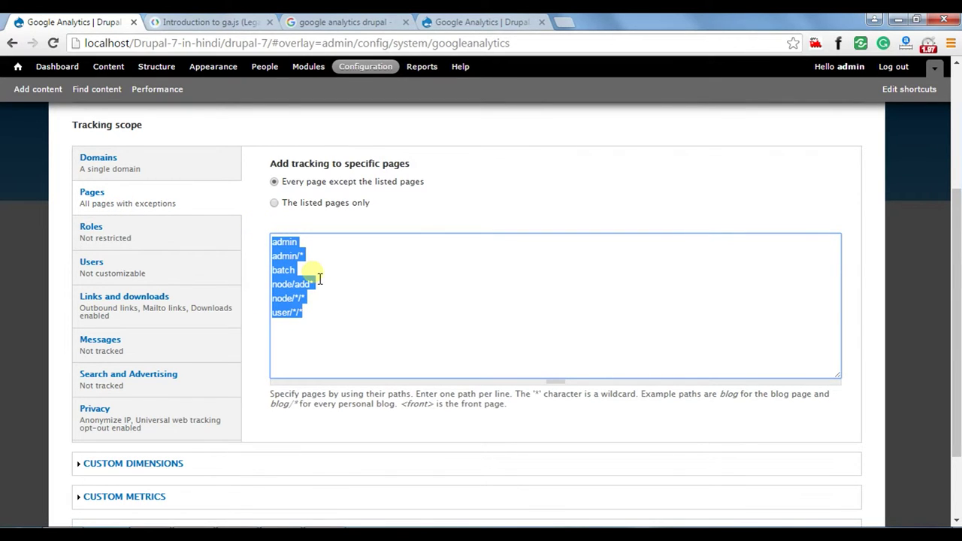
{"action": "left_click", "coordinate": [312, 325]}
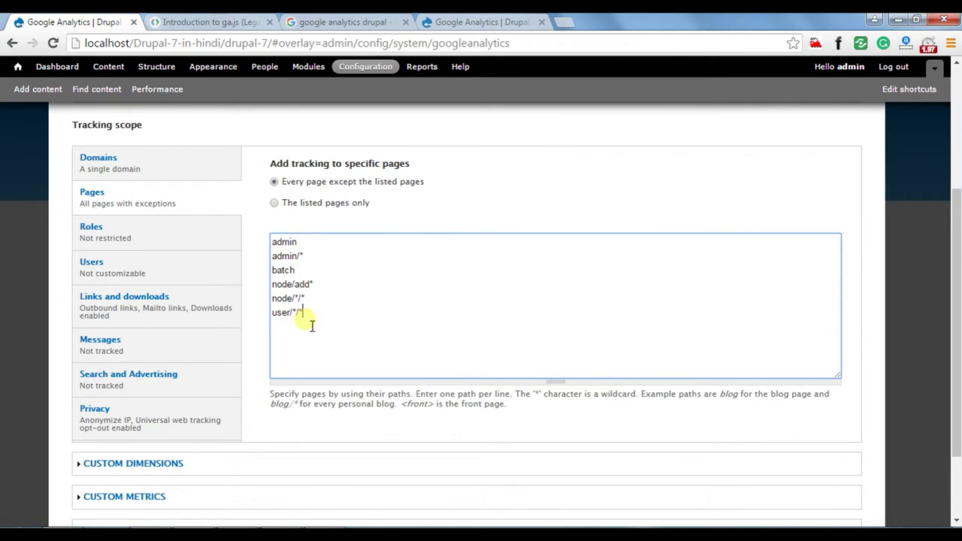
Step: Review the excluded page paths and the Roles tracking options, trying the authenticated user role and clearing it again
{"action": "left_click_drag", "start_coordinate": [310, 325], "coordinate": [264, 241]}
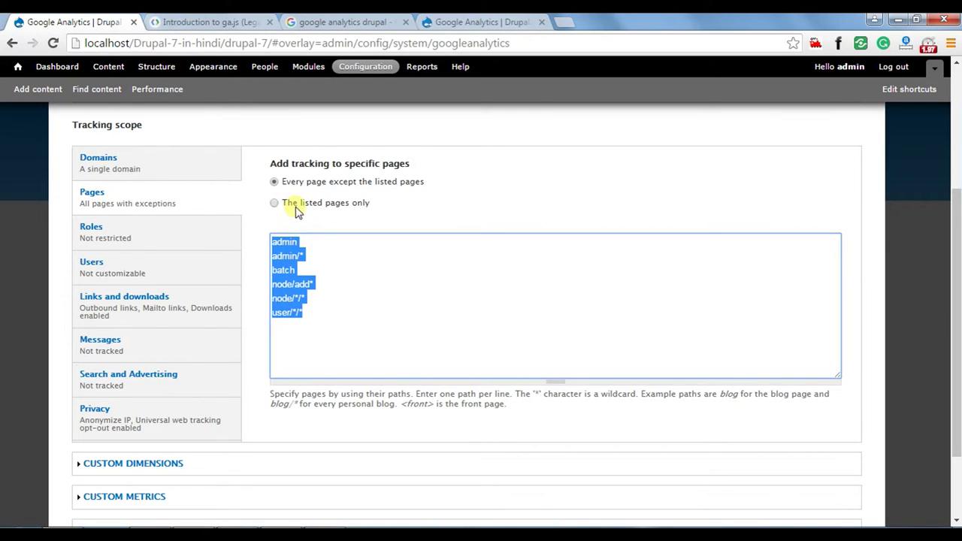
{"action": "left_click", "coordinate": [310, 334]}
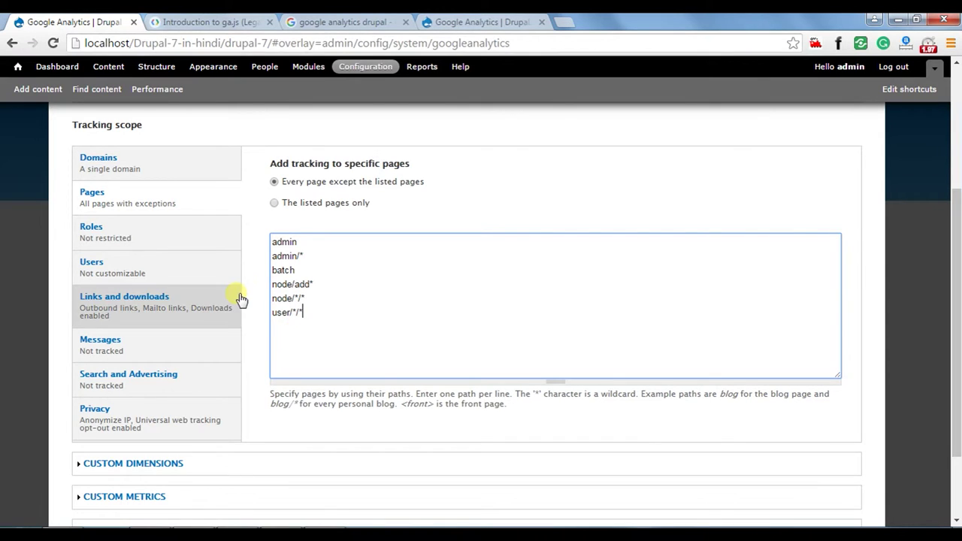
{"action": "left_click", "coordinate": [145, 239]}
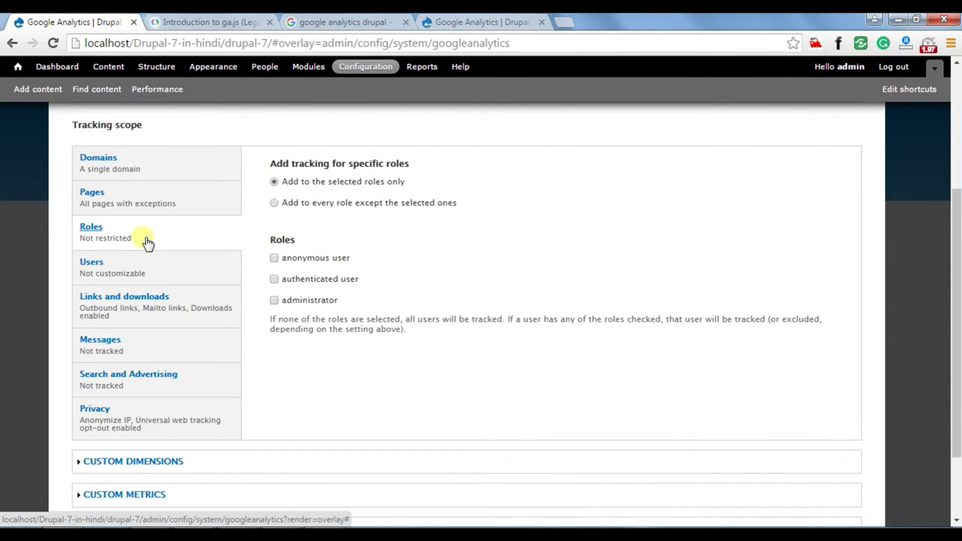
{"action": "left_click", "coordinate": [305, 282]}
{"action": "left_click", "coordinate": [304, 282]}
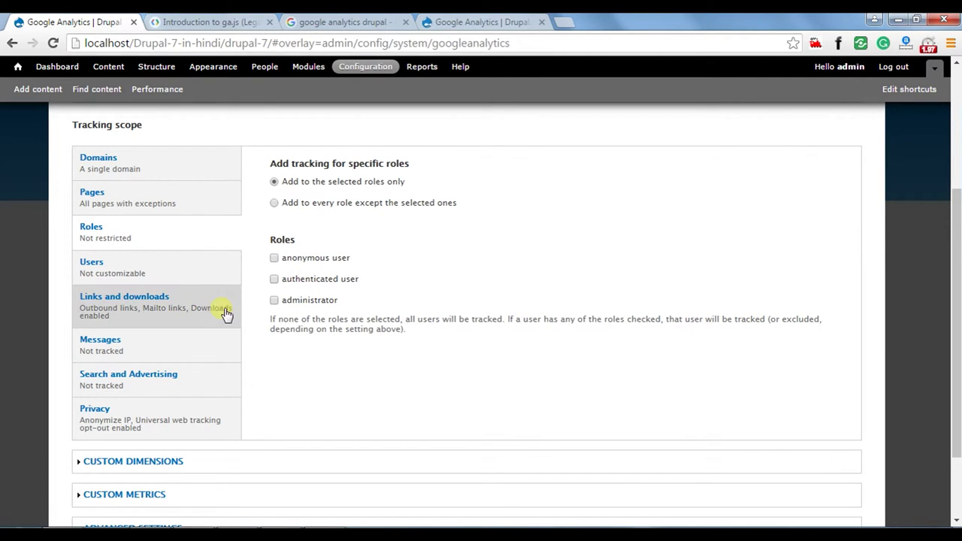
Step: Examine the Users customization options and the Links and downloads tracking options
{"action": "left_click", "coordinate": [137, 269]}
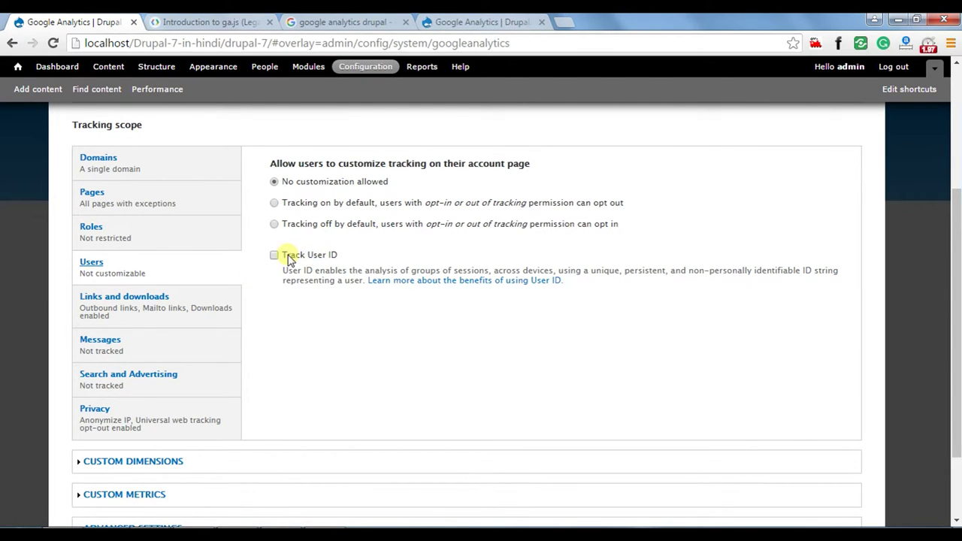
{"action": "left_click", "coordinate": [148, 306]}
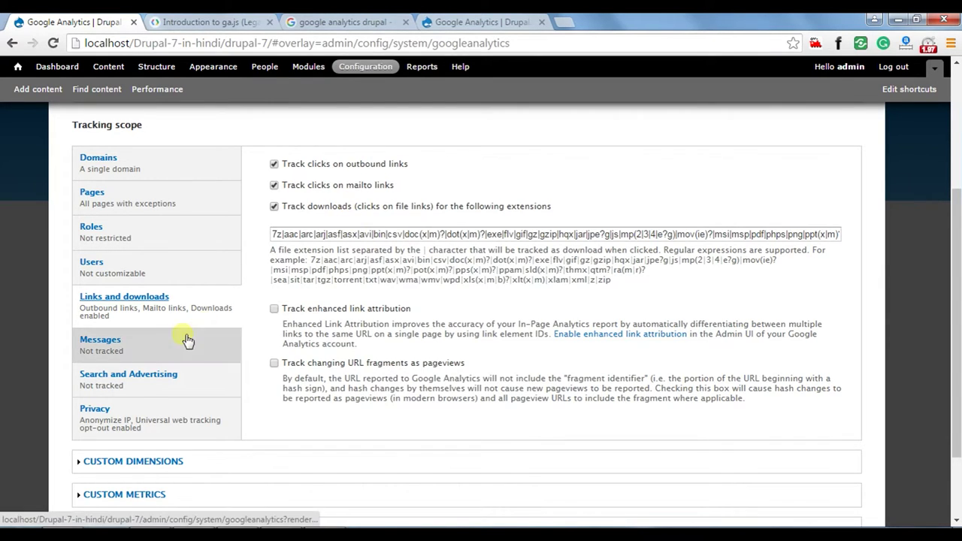
Step: Try tracking error, warning and status messages in the Messages scope and clear all three options again
{"action": "left_click", "coordinate": [141, 347]}
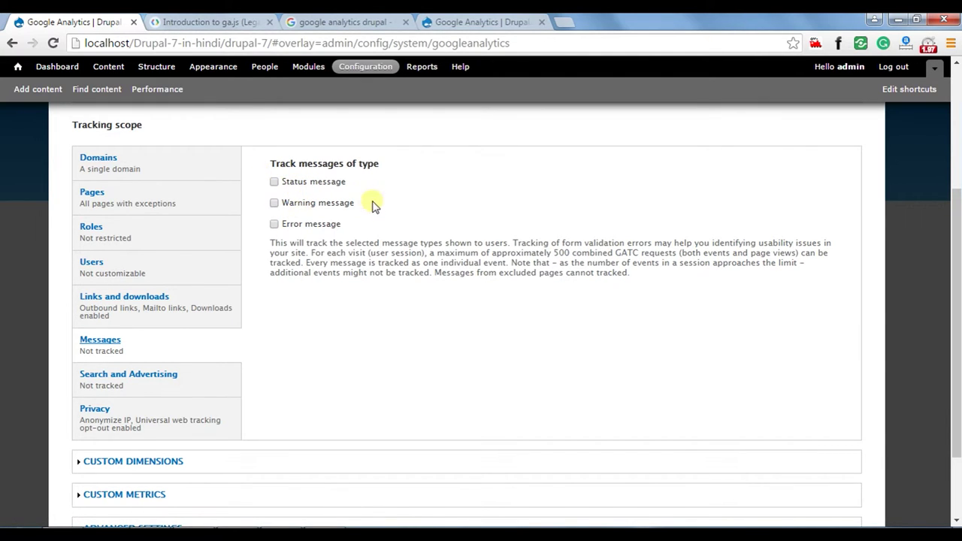
{"action": "left_click", "coordinate": [325, 224]}
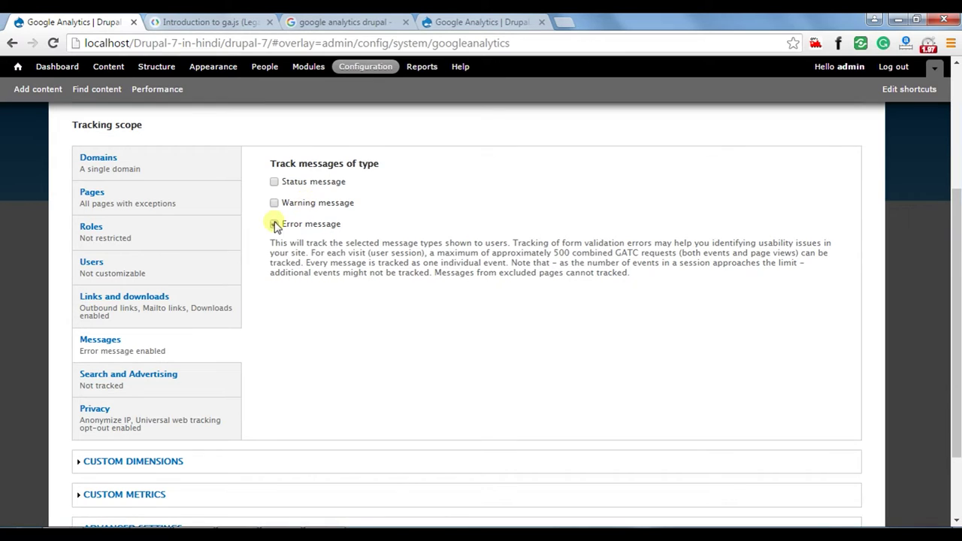
{"action": "left_click", "coordinate": [274, 203]}
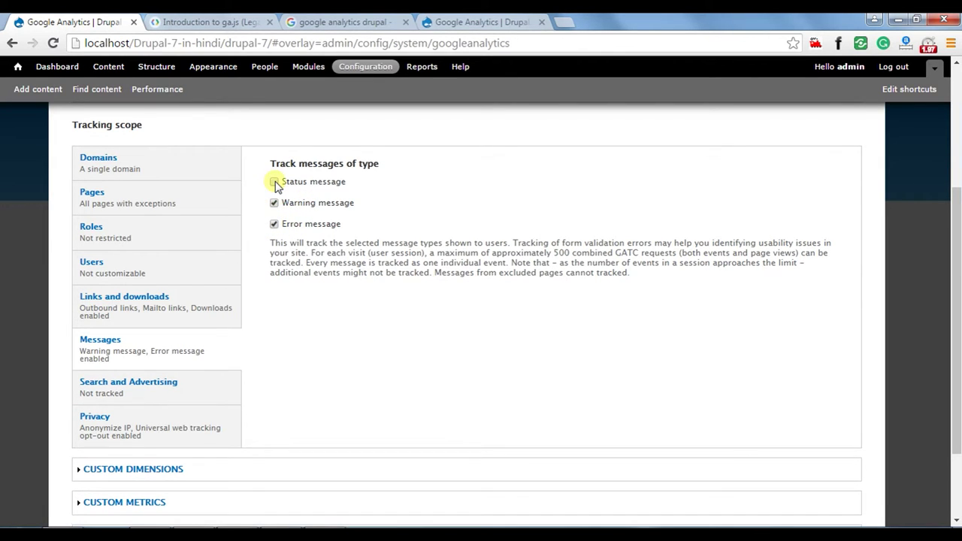
{"action": "left_click", "coordinate": [274, 182]}
{"action": "left_click", "coordinate": [274, 182]}
{"action": "left_click", "coordinate": [273, 203]}
{"action": "left_click", "coordinate": [274, 224]}
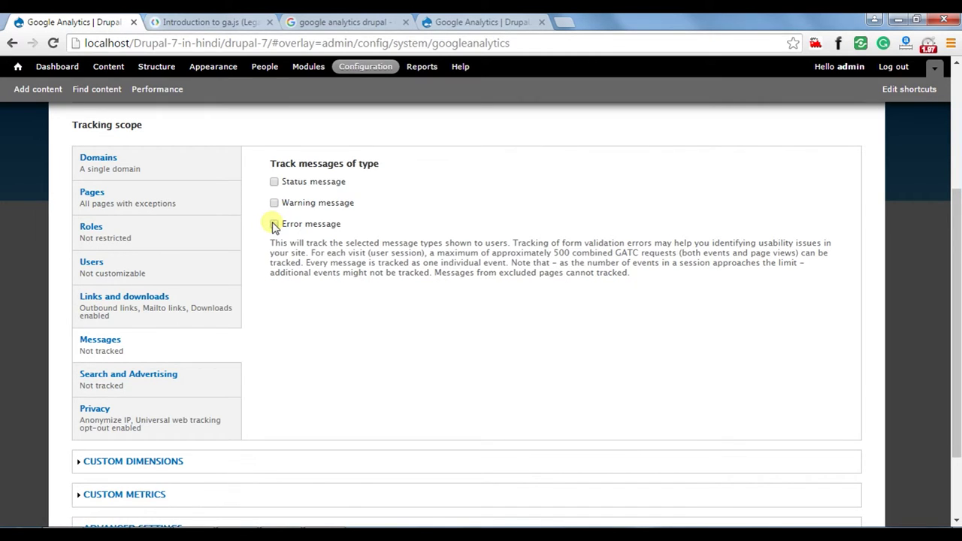
{"action": "scroll", "coordinate": [278, 308], "scroll_direction": "up", "scroll_amount": 1}
{"action": "scroll", "coordinate": [167, 379], "scroll_direction": "down", "scroll_amount": 1}
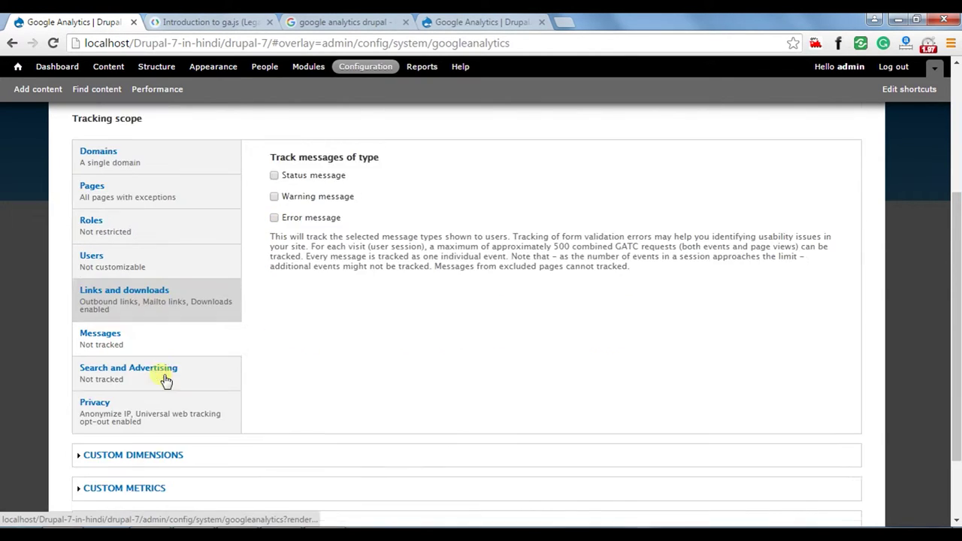
Step: Examine the Search and Advertising options for internal search, AdSense ads and display features
{"action": "scroll", "coordinate": [167, 380], "scroll_direction": "down", "scroll_amount": 1}
{"action": "left_click", "coordinate": [124, 308]}
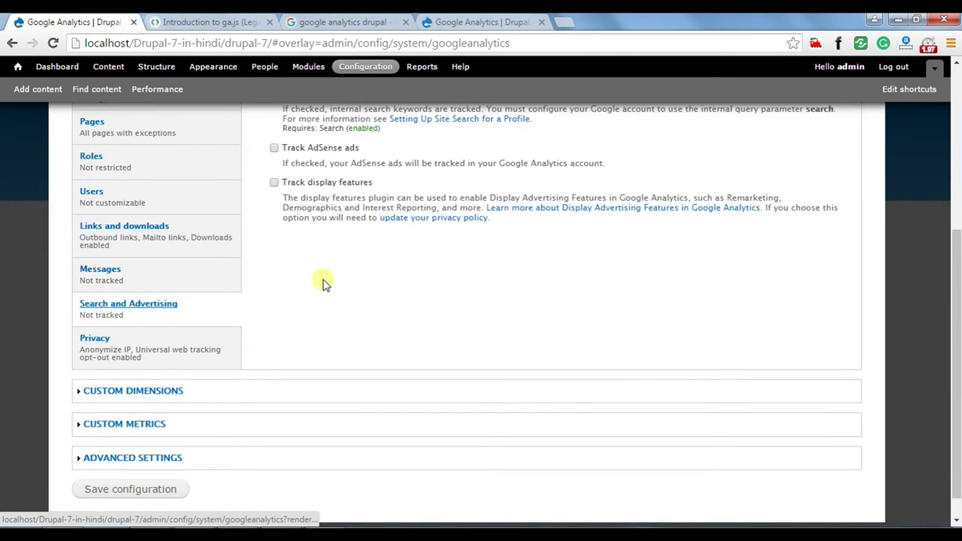
{"action": "scroll", "coordinate": [323, 284], "scroll_direction": "up", "scroll_amount": 1}
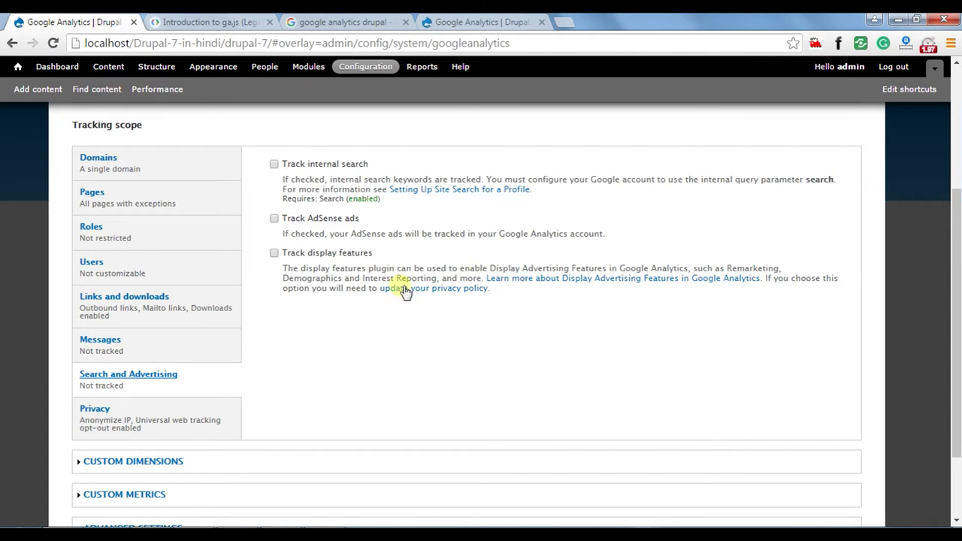
{"action": "scroll", "coordinate": [176, 420], "scroll_direction": "down", "scroll_amount": 2}
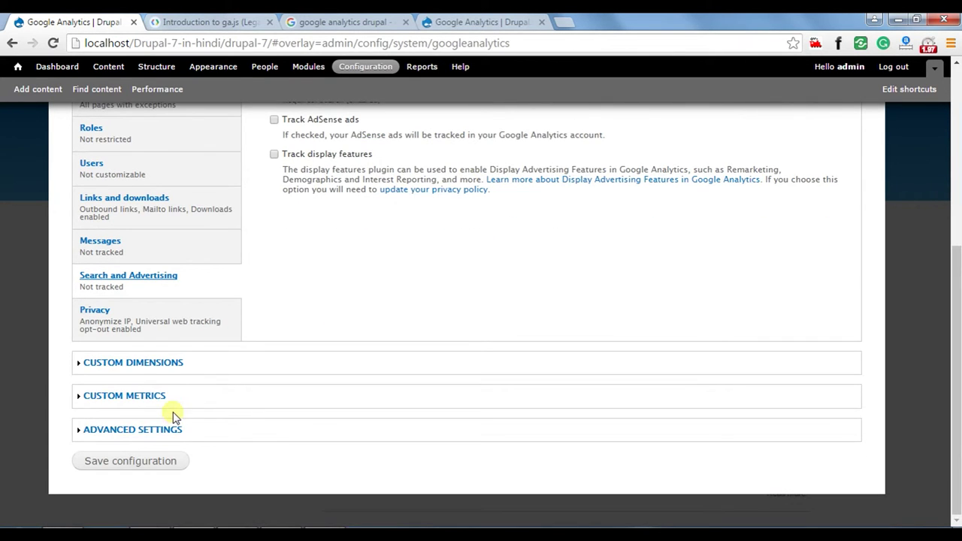
Step: Expand the Custom Dimensions section and look through its index and value rows
{"action": "left_click", "coordinate": [150, 365]}
{"action": "scroll", "coordinate": [291, 363], "scroll_direction": "down", "scroll_amount": 7}
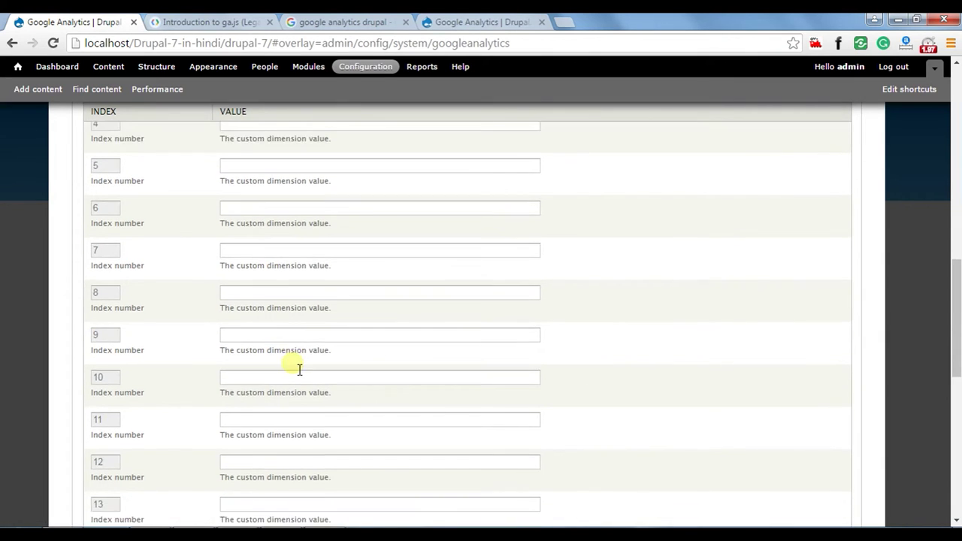
{"action": "scroll", "coordinate": [300, 369], "scroll_direction": "down", "scroll_amount": 2}
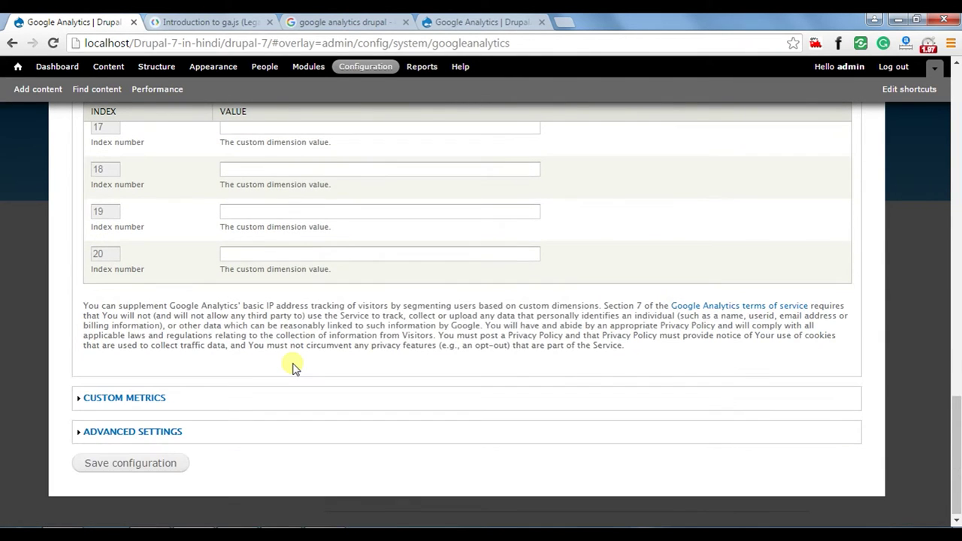
Step: Examine the Advanced Settings, including local caching, the custom JavaScript code fields and the debugging option
{"action": "left_click", "coordinate": [149, 435]}
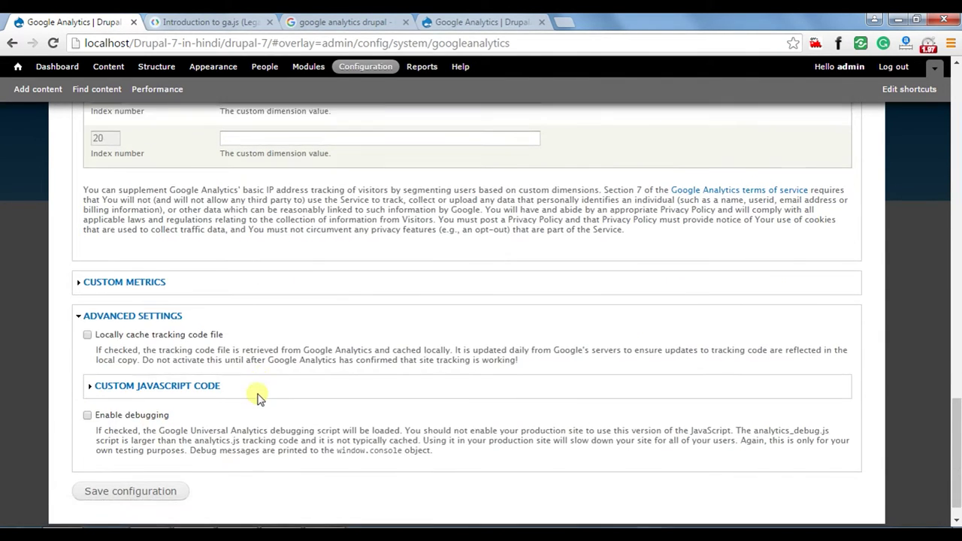
{"action": "scroll", "coordinate": [173, 409], "scroll_direction": "down", "scroll_amount": 1}
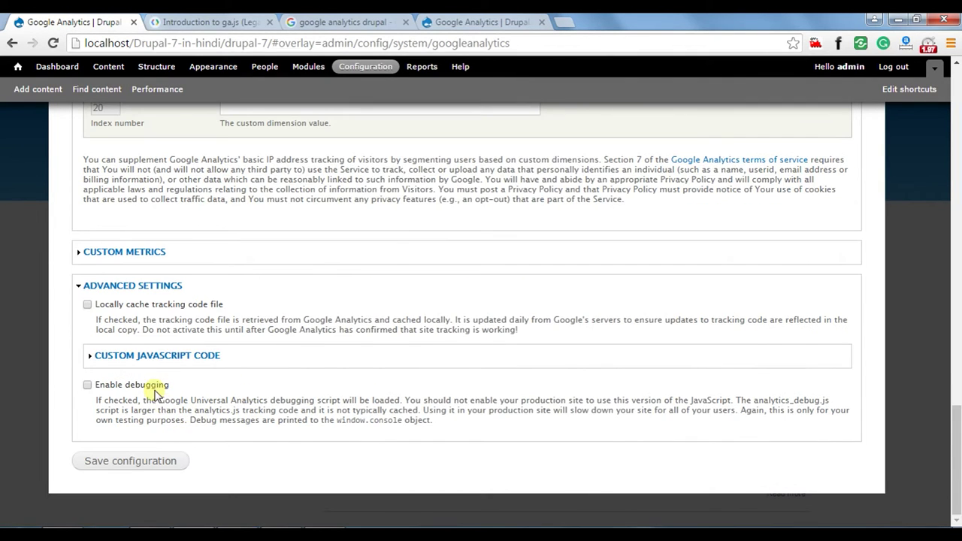
{"action": "left_click", "coordinate": [152, 357]}
{"action": "scroll", "coordinate": [149, 358], "scroll_direction": "down", "scroll_amount": 2}
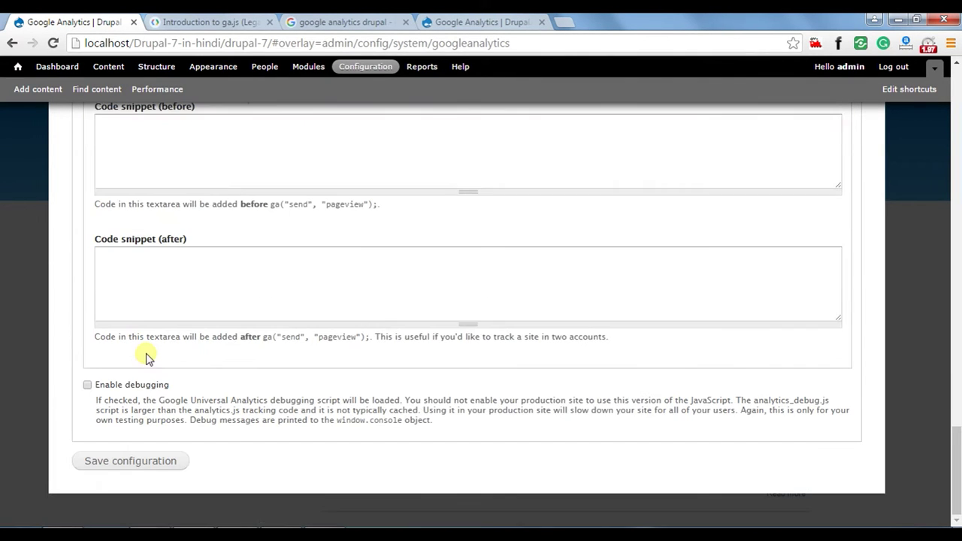
{"action": "scroll", "coordinate": [148, 359], "scroll_direction": "up", "scroll_amount": 3}
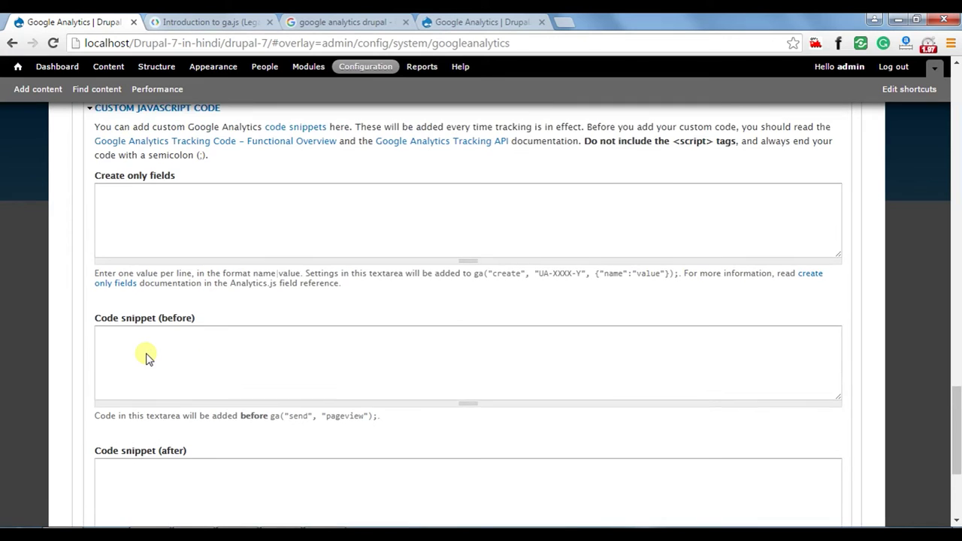
{"action": "scroll", "coordinate": [153, 359], "scroll_direction": "up", "scroll_amount": 2}
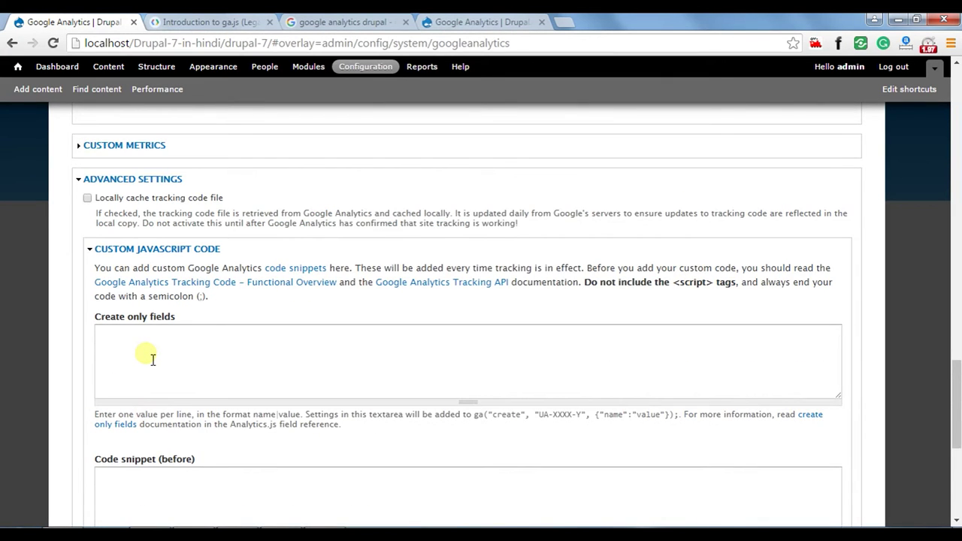
{"action": "left_click", "coordinate": [178, 200]}
{"action": "scroll", "coordinate": [253, 305], "scroll_direction": "down", "scroll_amount": 3}
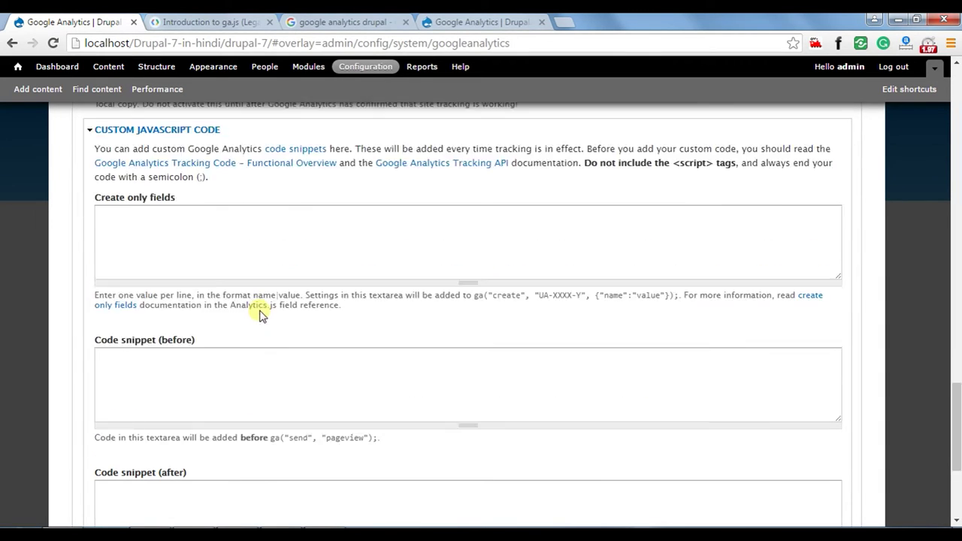
{"action": "scroll", "coordinate": [259, 316], "scroll_direction": "down", "scroll_amount": 2}
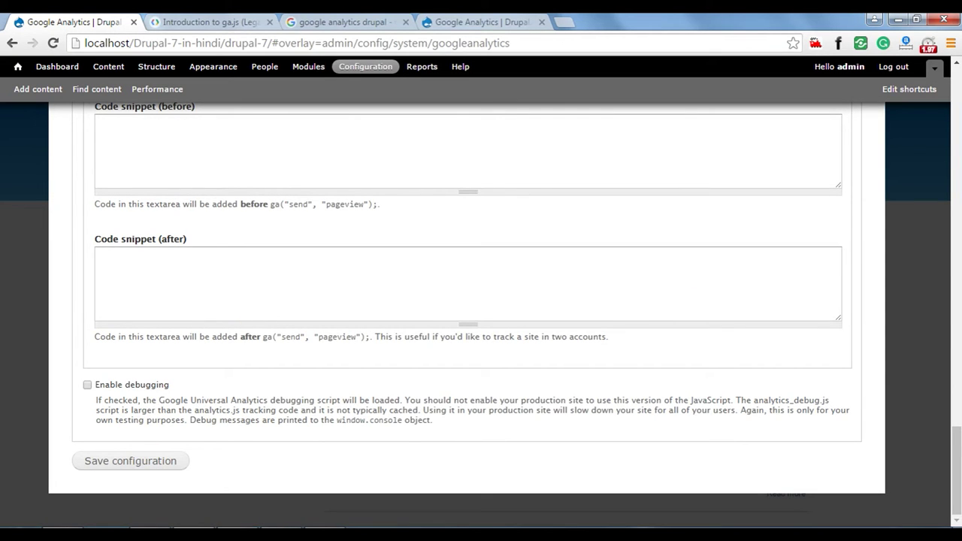
Step: Set the Web Property ID to UA-111111-21 and save the Google Analytics configuration
{"action": "mouse_move", "coordinate": [956, 425]}
{"action": "left_mouse_down"}
{"action": "mouse_move", "coordinate": [956, 286]}
{"action": "mouse_move", "coordinate": [956, 451]}
{"action": "left_mouse_up"}
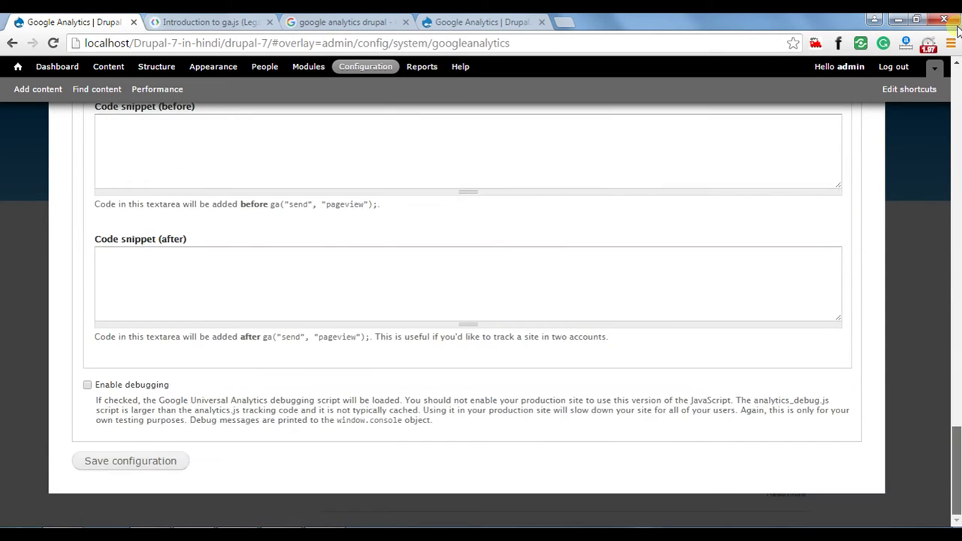
{"action": "left_click", "coordinate": [954, 367]}
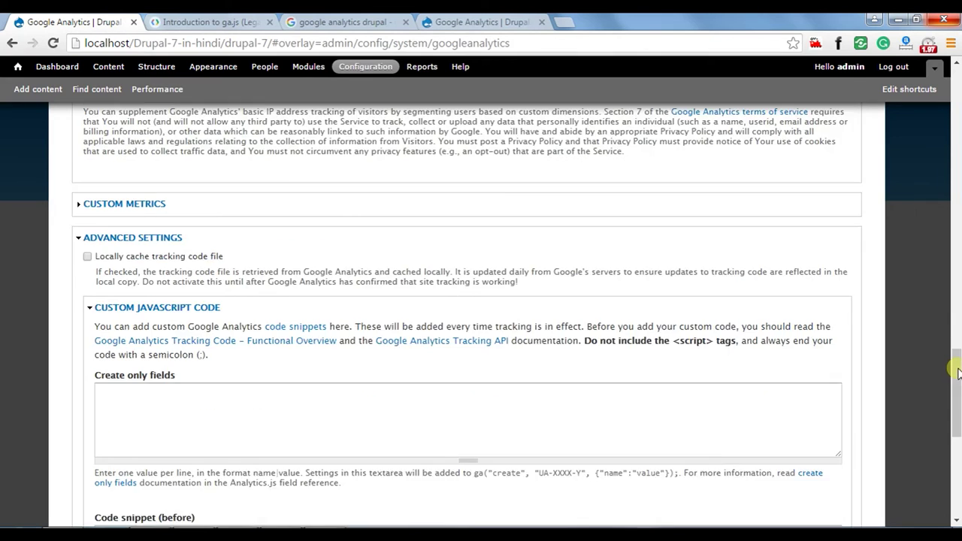
{"action": "scroll", "coordinate": [956, 364], "scroll_direction": "up", "scroll_amount": 15}
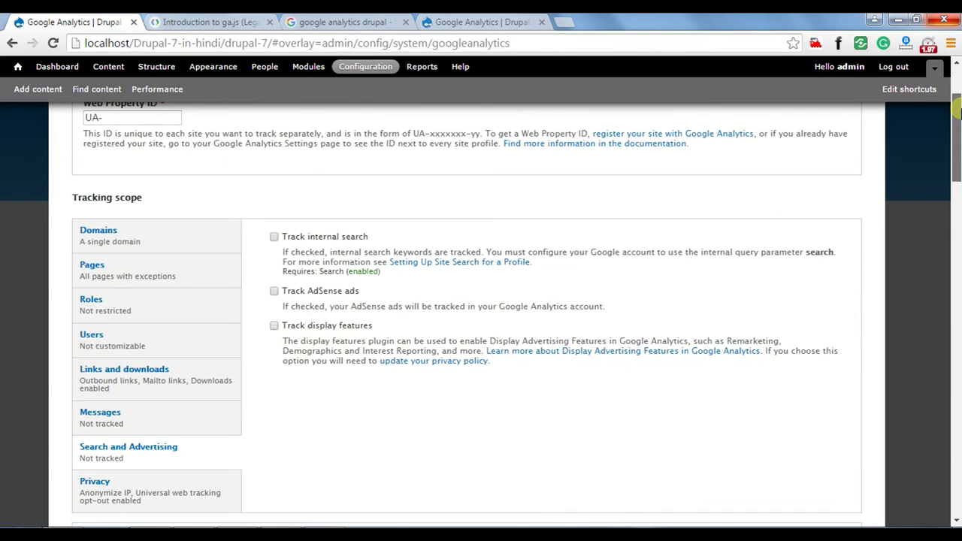
{"action": "left_click", "coordinate": [113, 200]}
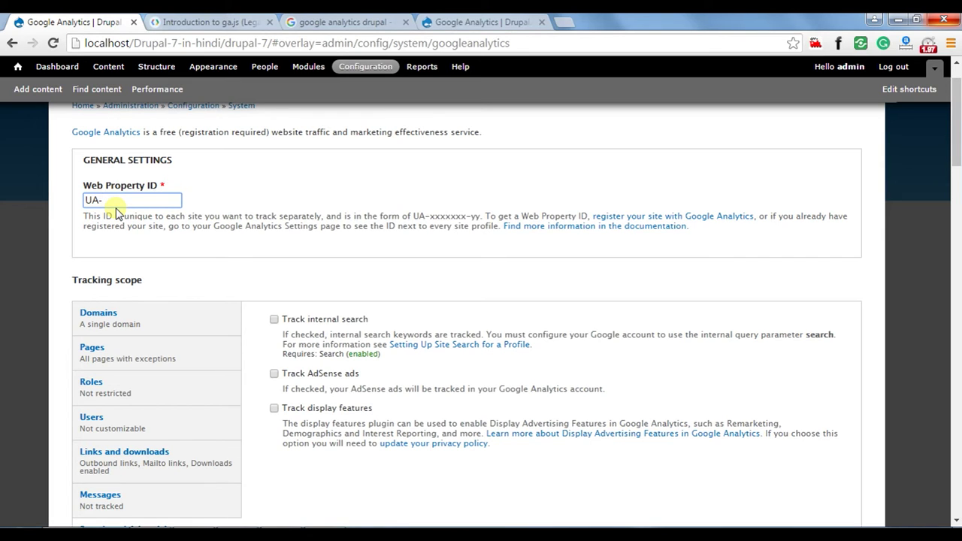
{"action": "type", "text": "11111"}
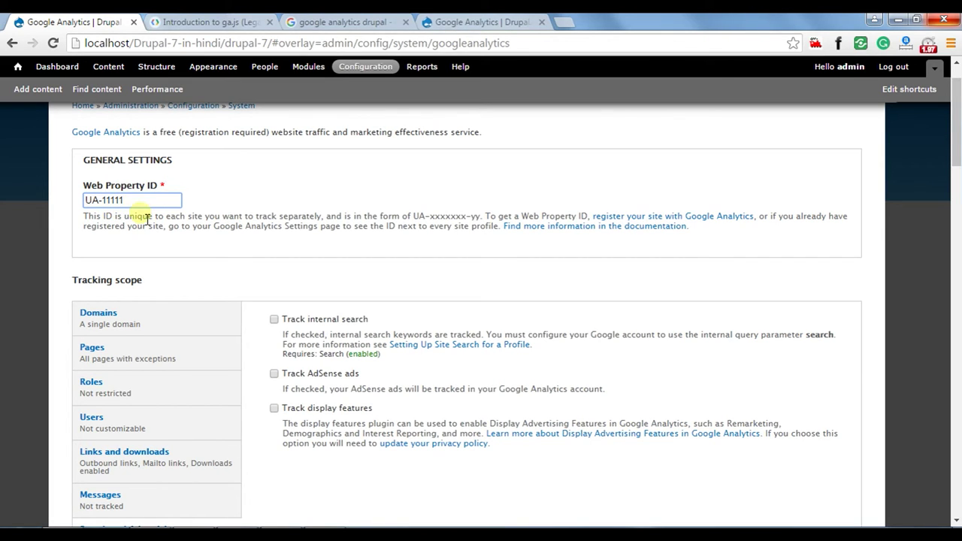
{"action": "type", "text": "1-21"}
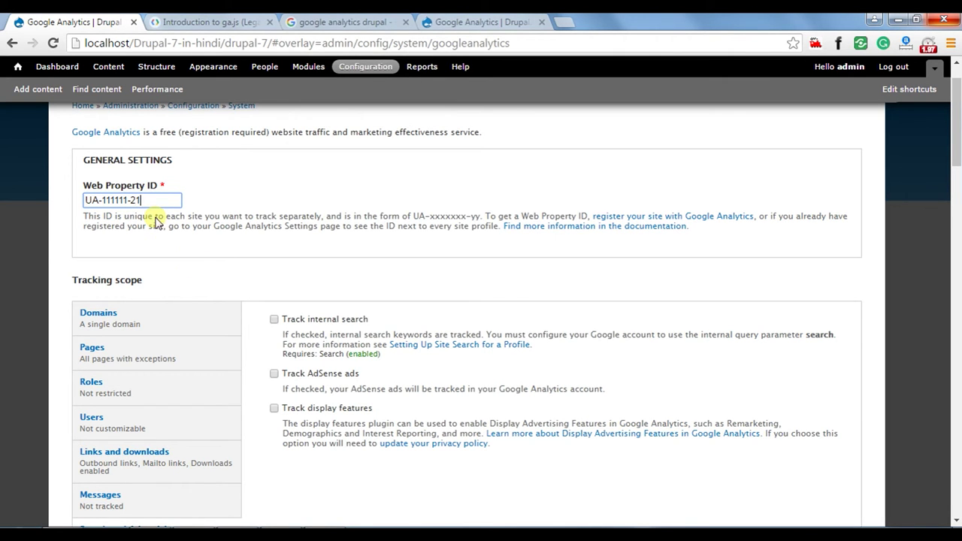
{"action": "scroll", "coordinate": [200, 451], "scroll_direction": "down", "scroll_amount": 7}
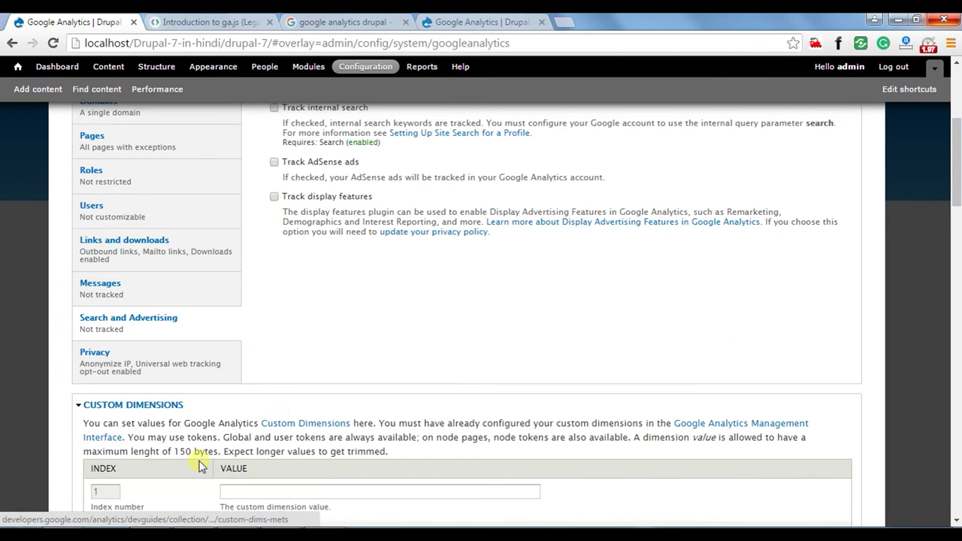
{"action": "scroll", "coordinate": [200, 449], "scroll_direction": "down", "scroll_amount": 20}
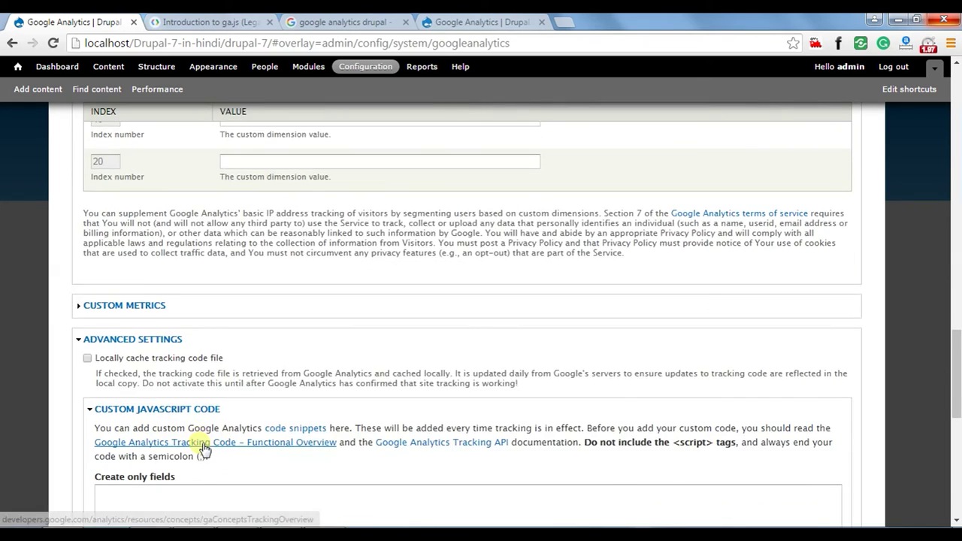
{"action": "left_click", "coordinate": [129, 459]}
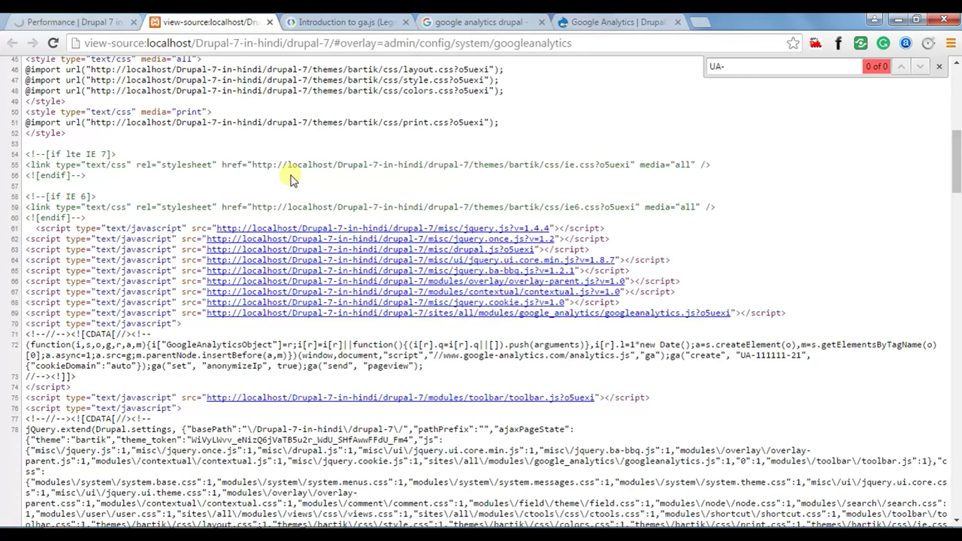
Step: Reload the page source of the Drupal site's front page and search it for "UA-"
{"action": "left_click", "coordinate": [52, 43]}
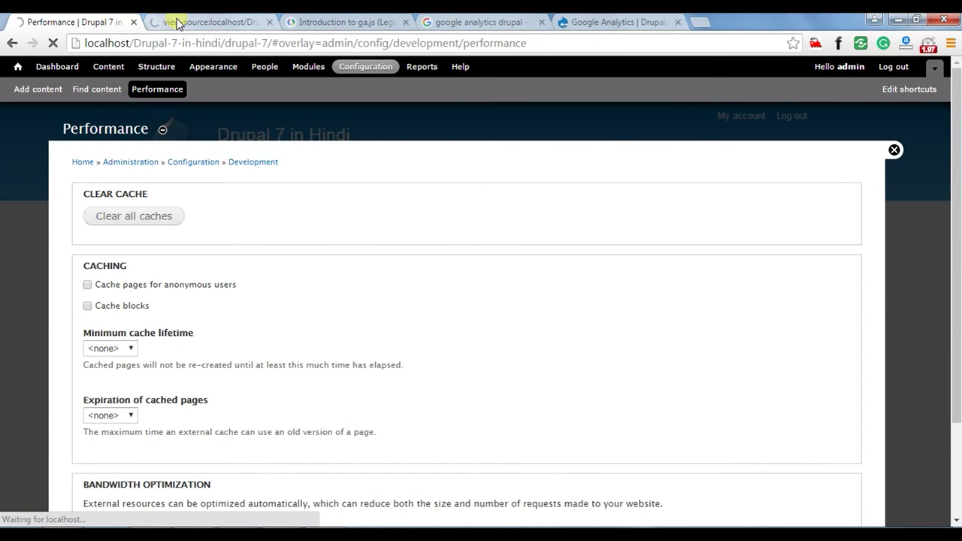
{"action": "left_click", "coordinate": [175, 22]}
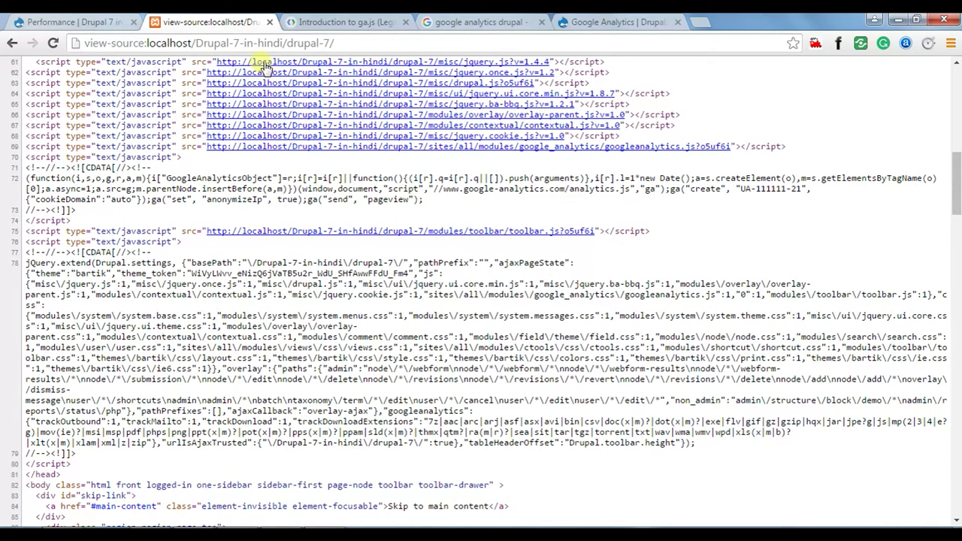
{"action": "left_click_drag", "start_coordinate": [207, 43], "coordinate": [358, 43]}
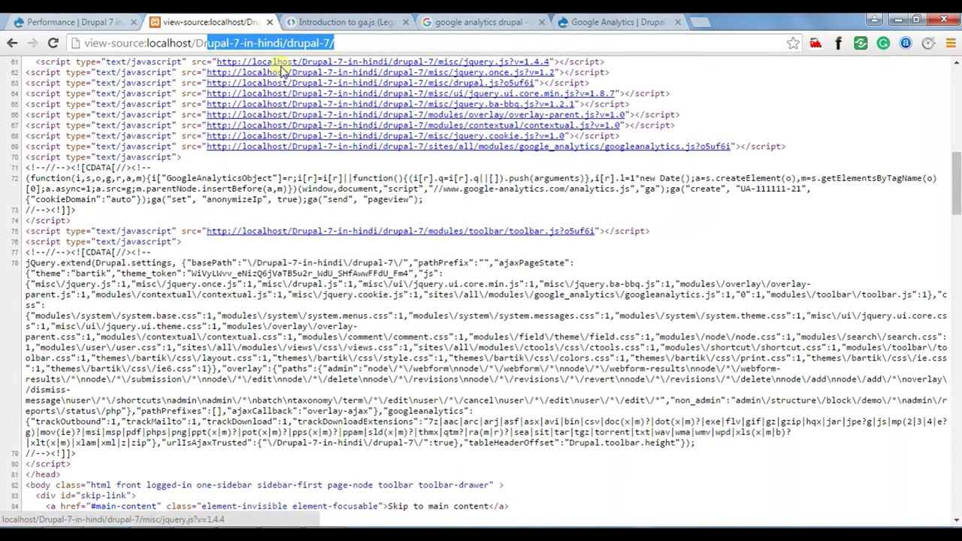
{"action": "left_click", "coordinate": [198, 43]}
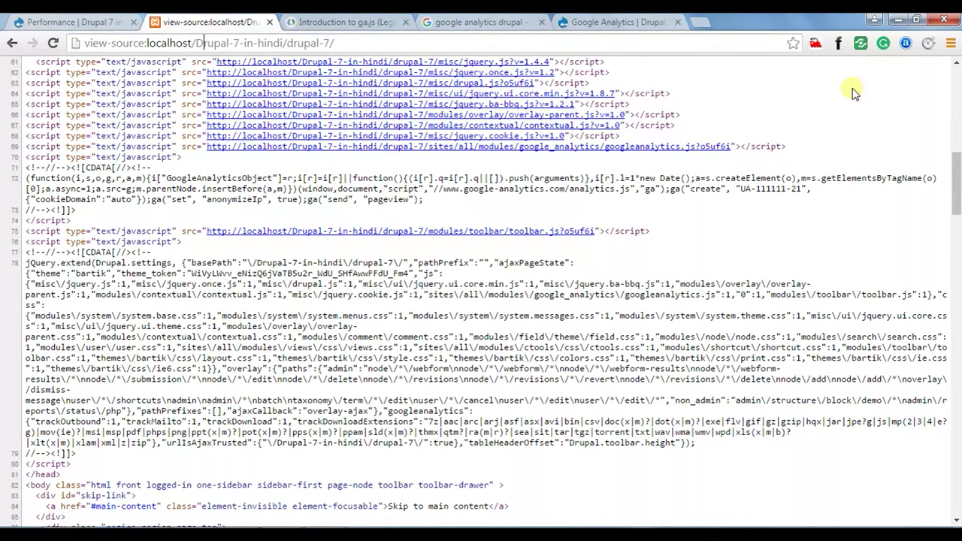
{"action": "key", "text": "ctrl+f"}
{"action": "type", "text": "UA-"}
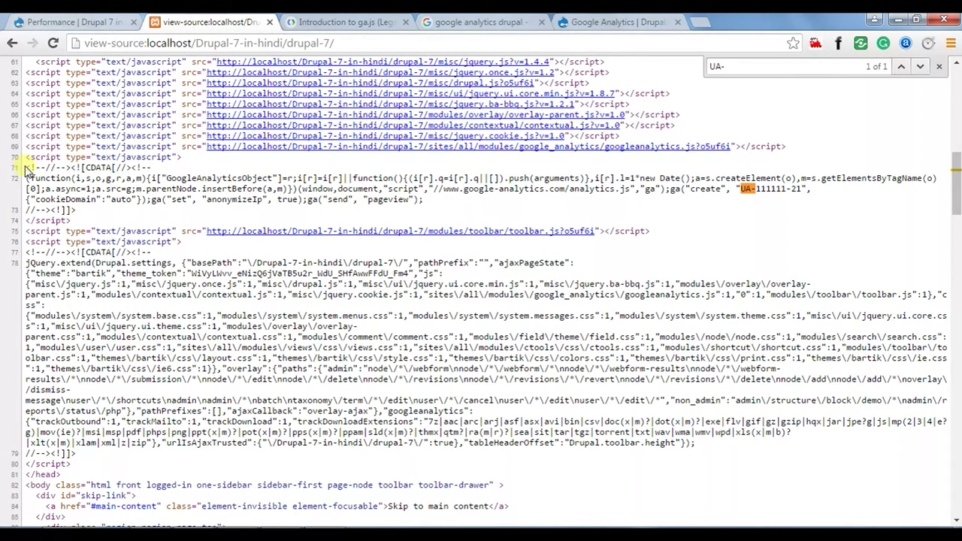
Step: Inspect the Google Analytics script and its property ID in the page source and return to the Performance page
{"action": "left_click_drag", "start_coordinate": [26, 167], "coordinate": [93, 217]}
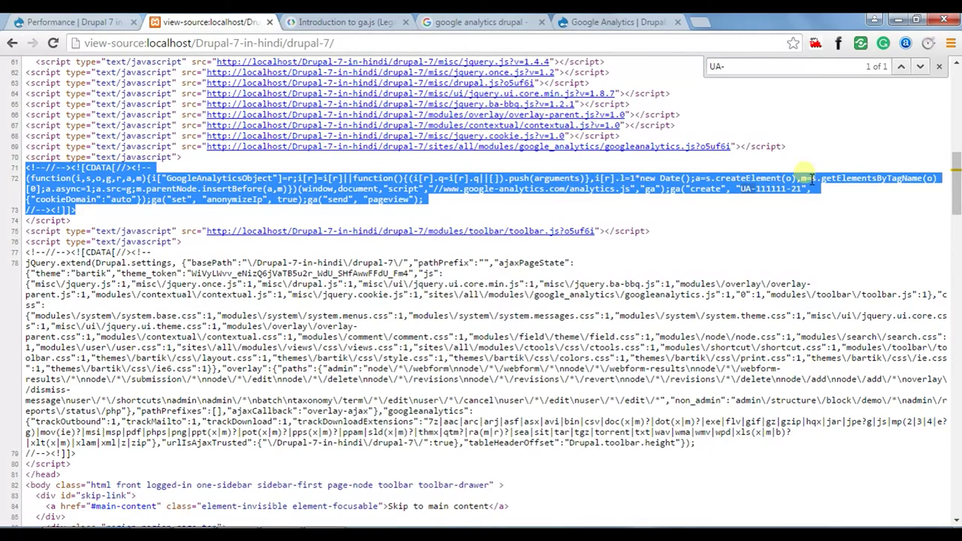
{"action": "left_click", "coordinate": [747, 194]}
{"action": "left_click_drag", "start_coordinate": [742, 192], "coordinate": [807, 194]}
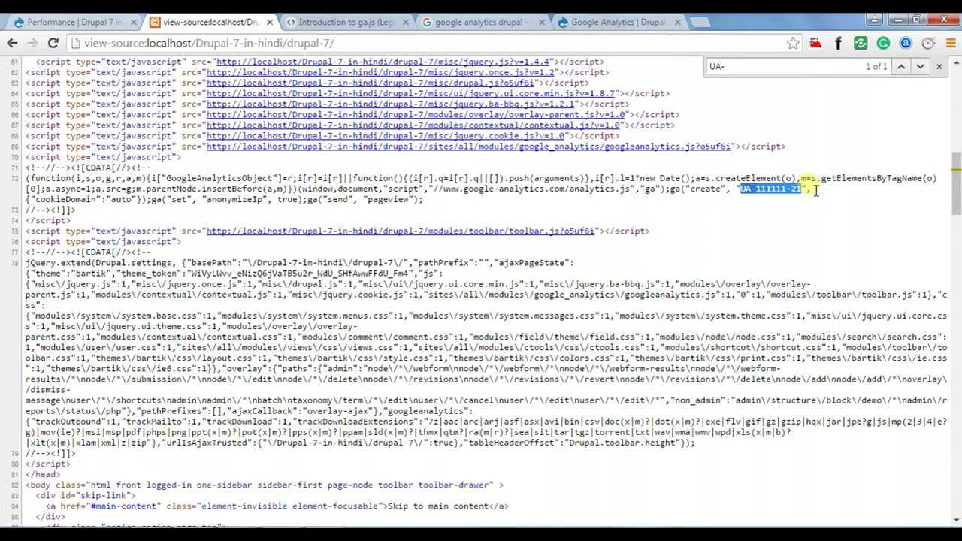
{"action": "left_click", "coordinate": [75, 21]}
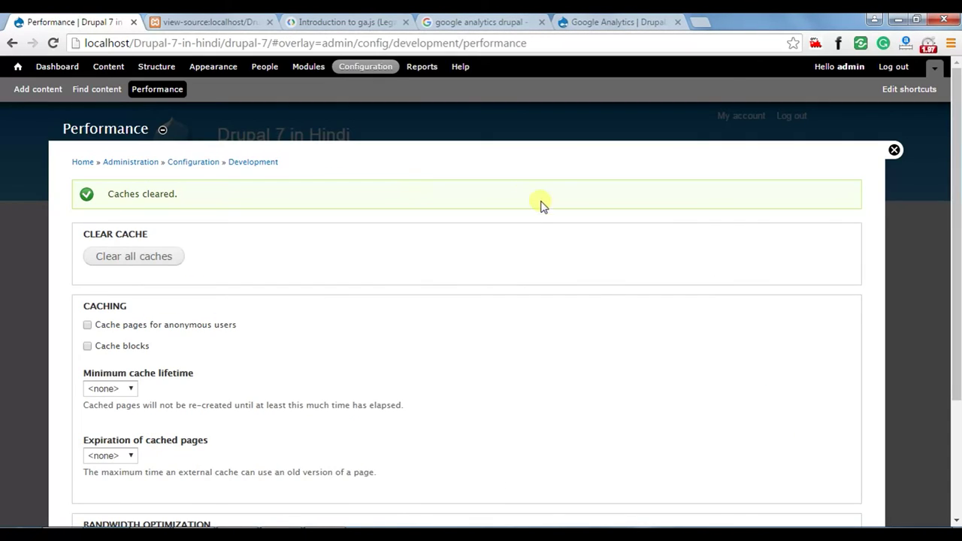